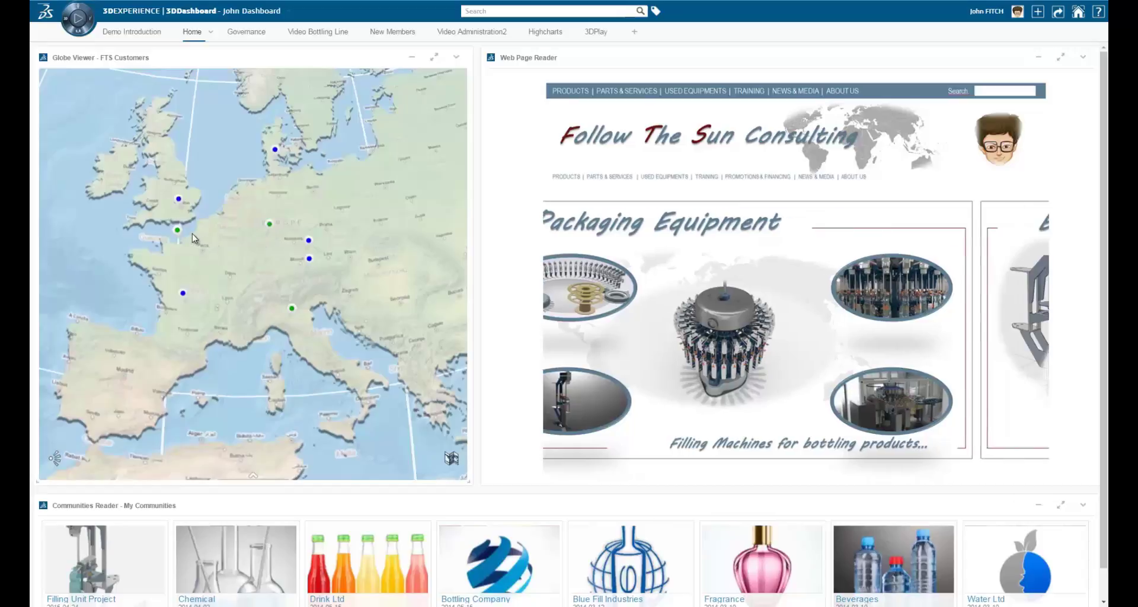
# Step: Select the front, next and middle Combo Line modules and spread them on a rotating turntable
pyautogui.click(179, 230)
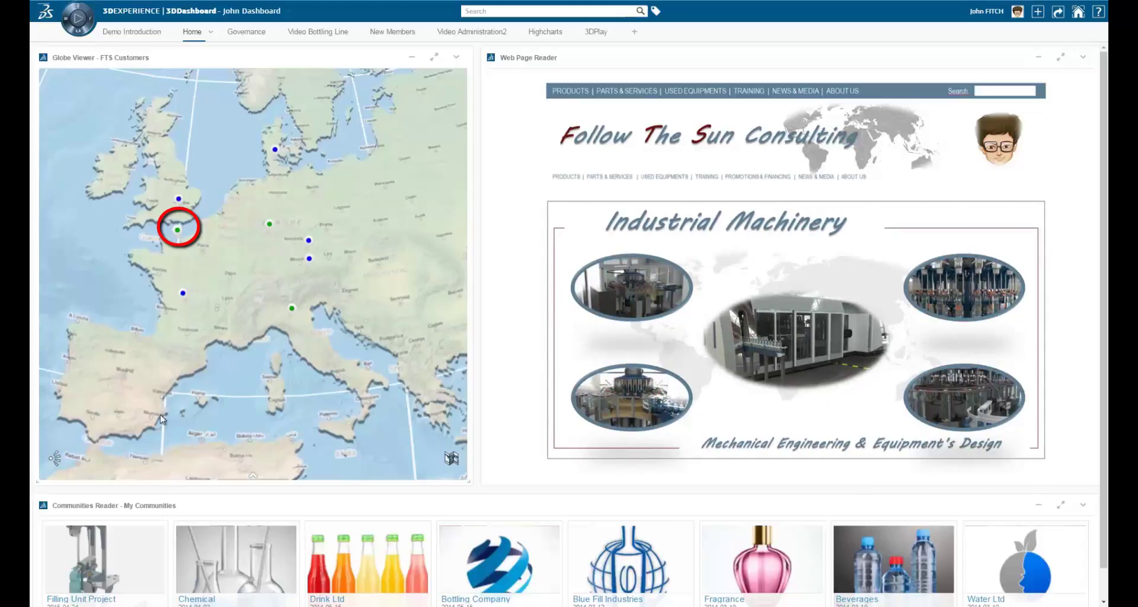
pyautogui.moveTo(133, 550)
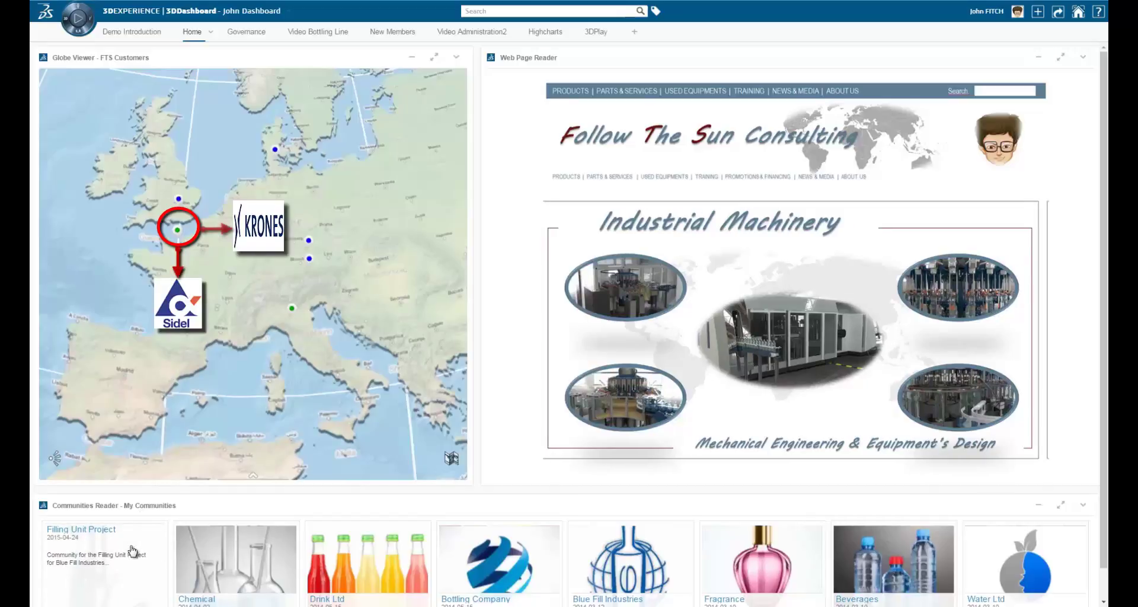
pyautogui.moveTo(211, 584)
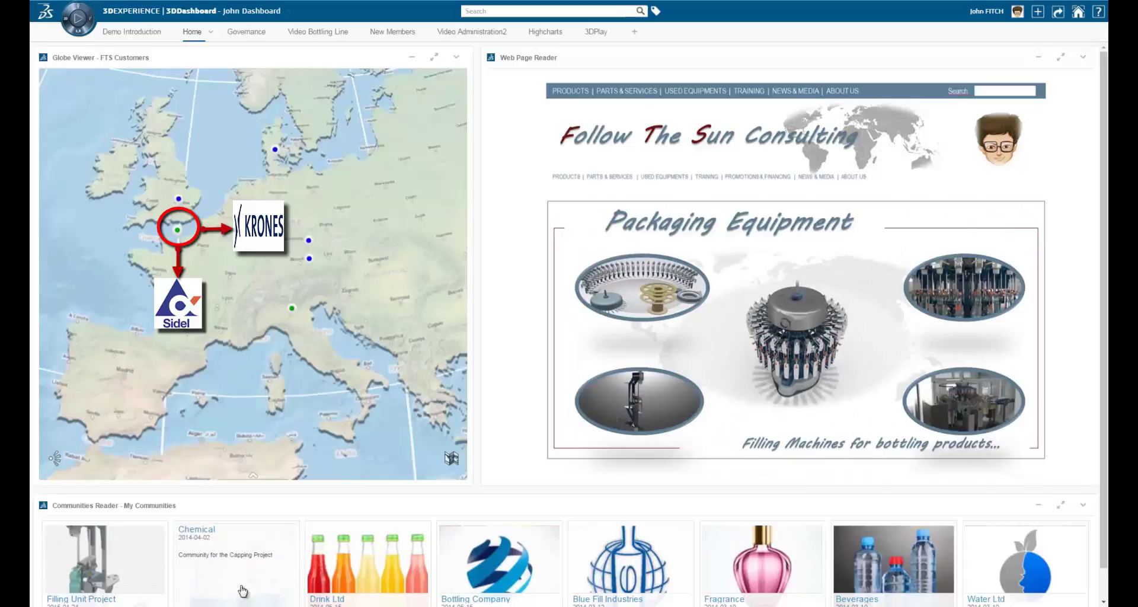
pyautogui.moveTo(370, 587)
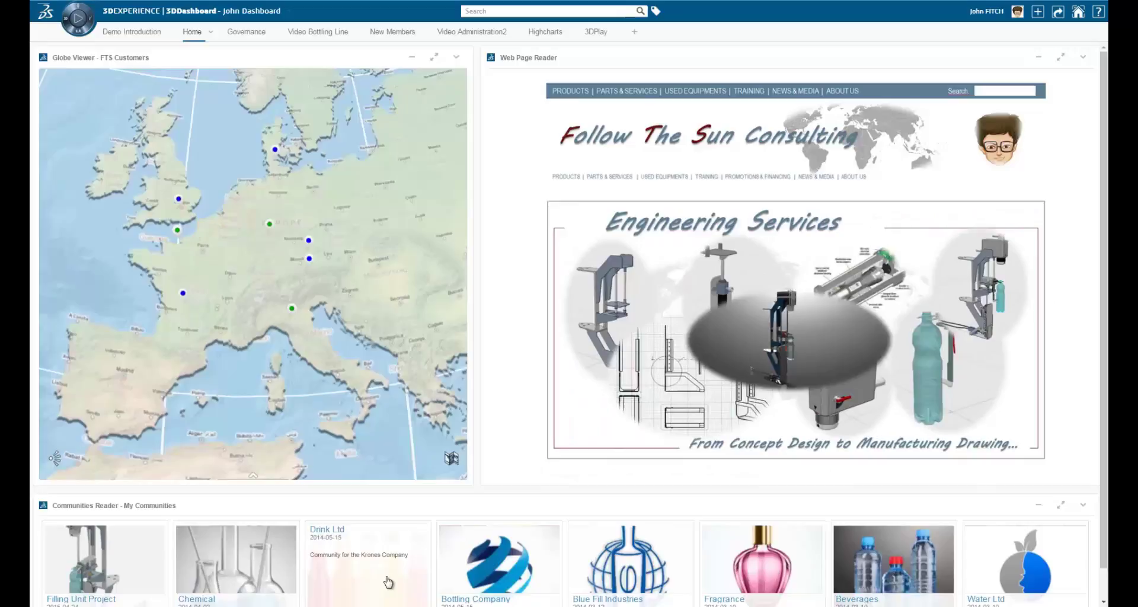
pyautogui.moveTo(483, 592)
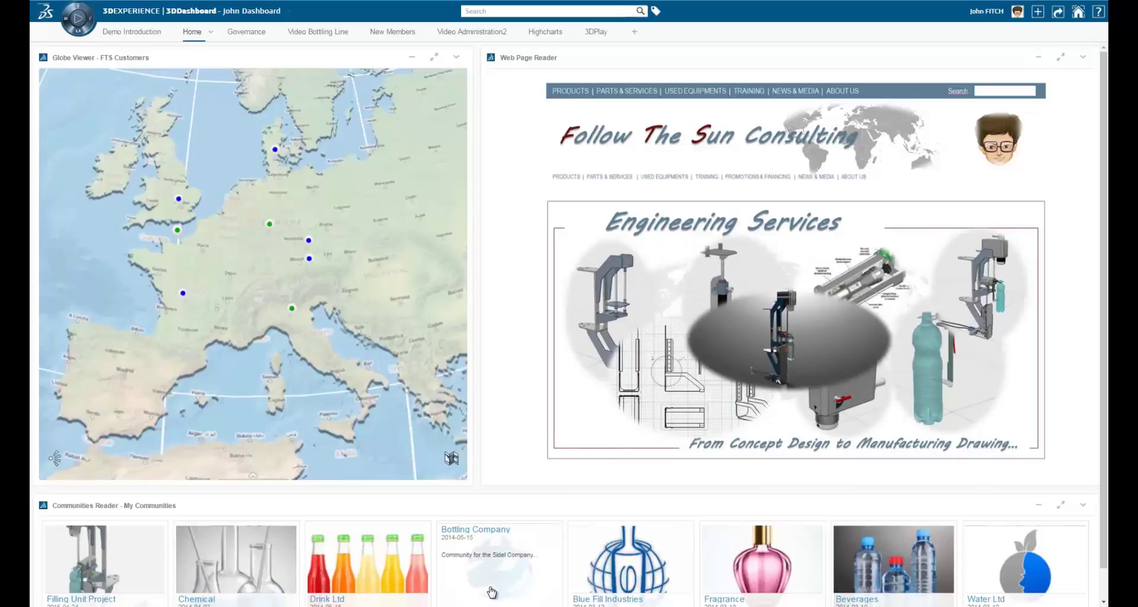
pyautogui.moveTo(643, 589)
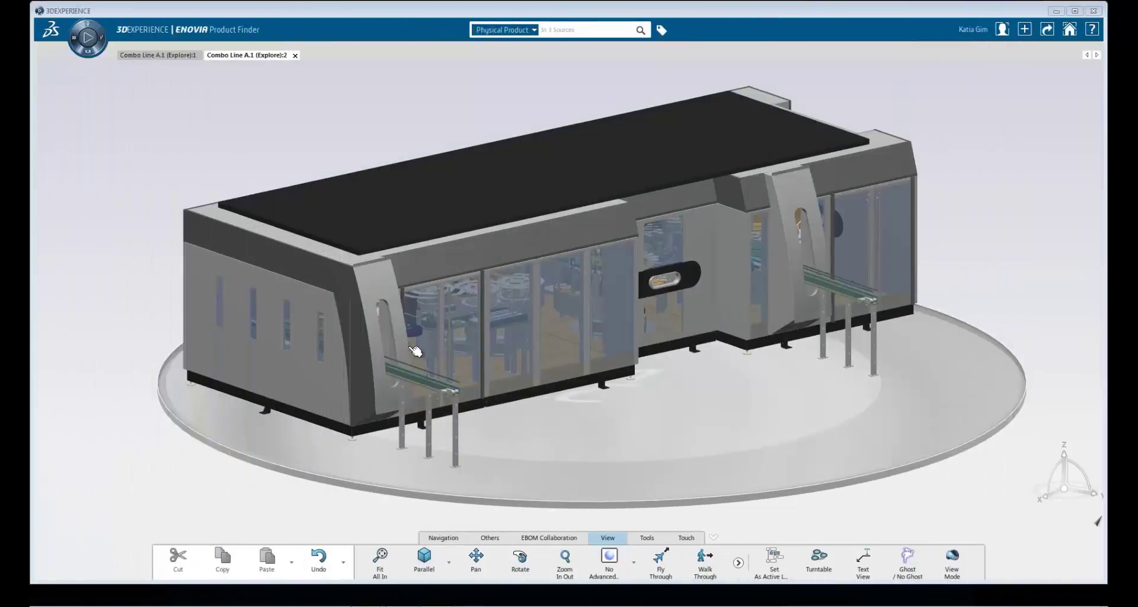
pyautogui.click(408, 333)
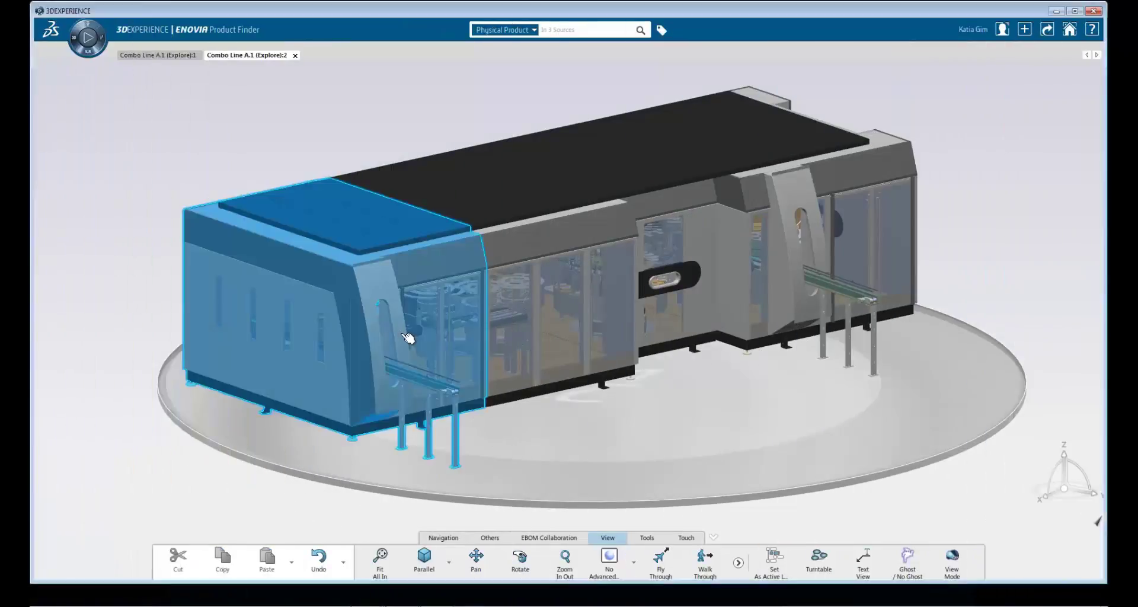
pyautogui.click(533, 268)
pyautogui.click(656, 212)
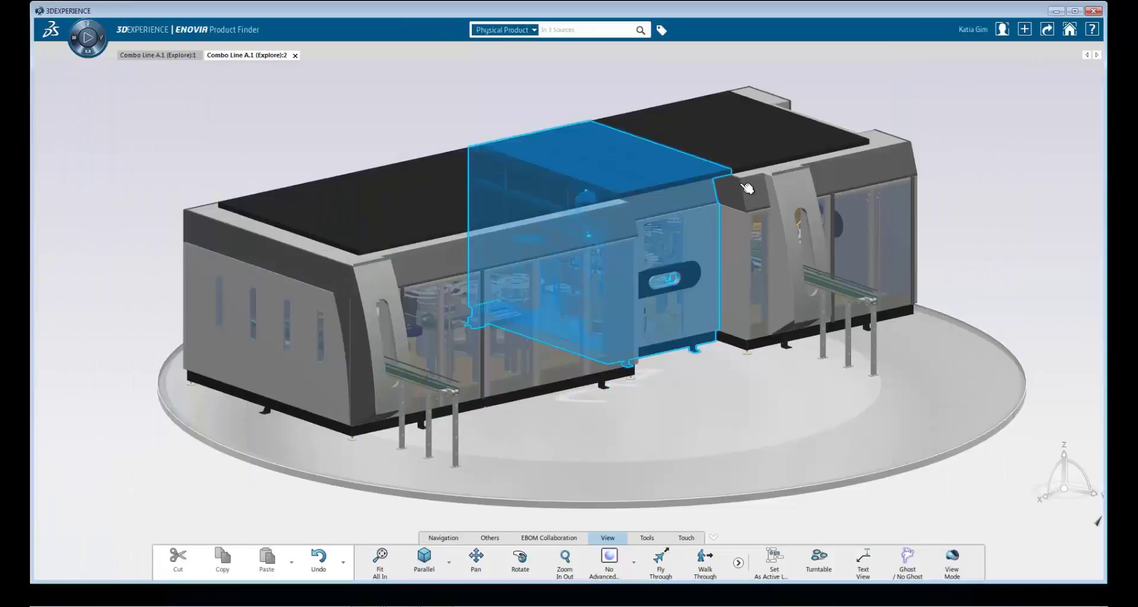
pyautogui.click(818, 562)
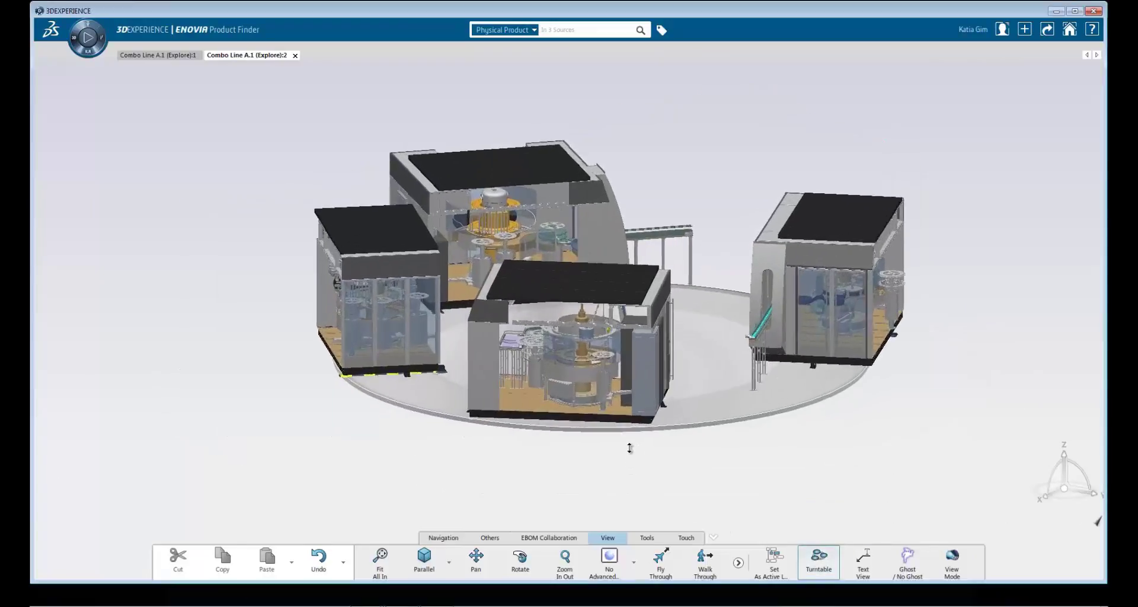
pyautogui.moveTo(399, 422); pyautogui.dragTo(509, 368)
# Step: Keep only the left filling module in the scene and zoom in on its parts
pyautogui.rightClick(481, 368)
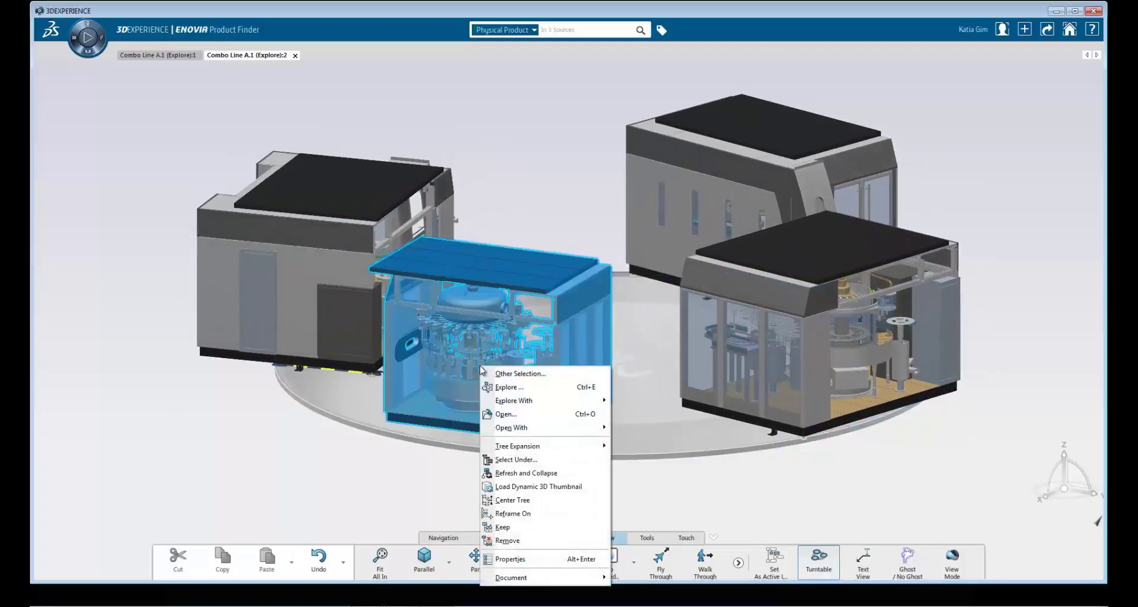
pyautogui.click(520, 528)
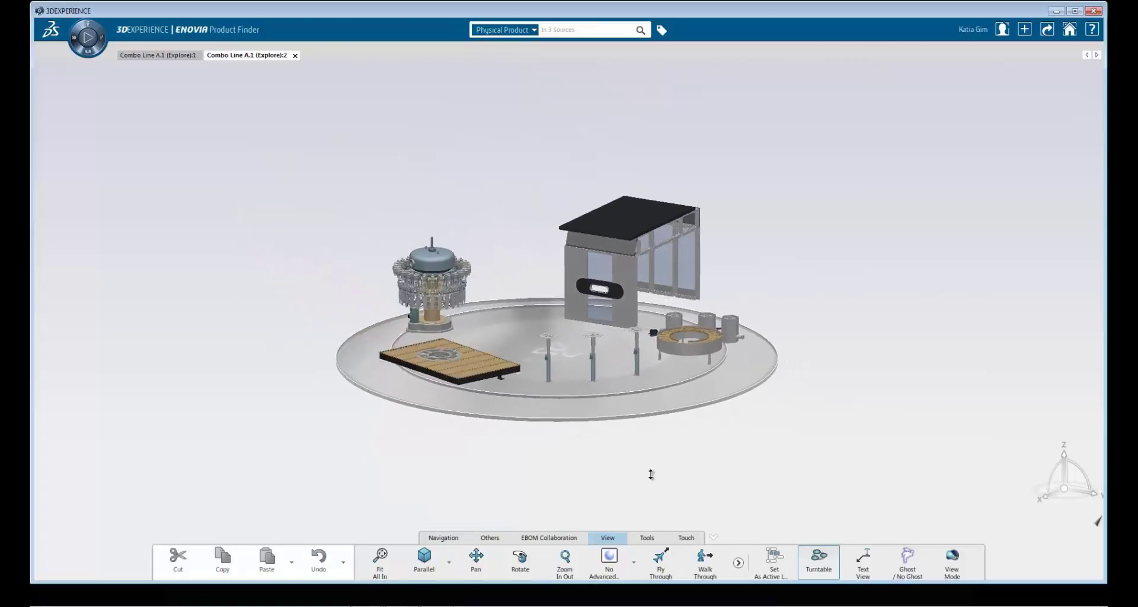
pyautogui.keyDown('ctrl'); pyautogui.moveTo(651, 474); pyautogui.dragTo(627, 430, button='middle'); pyautogui.keyUp('ctrl')
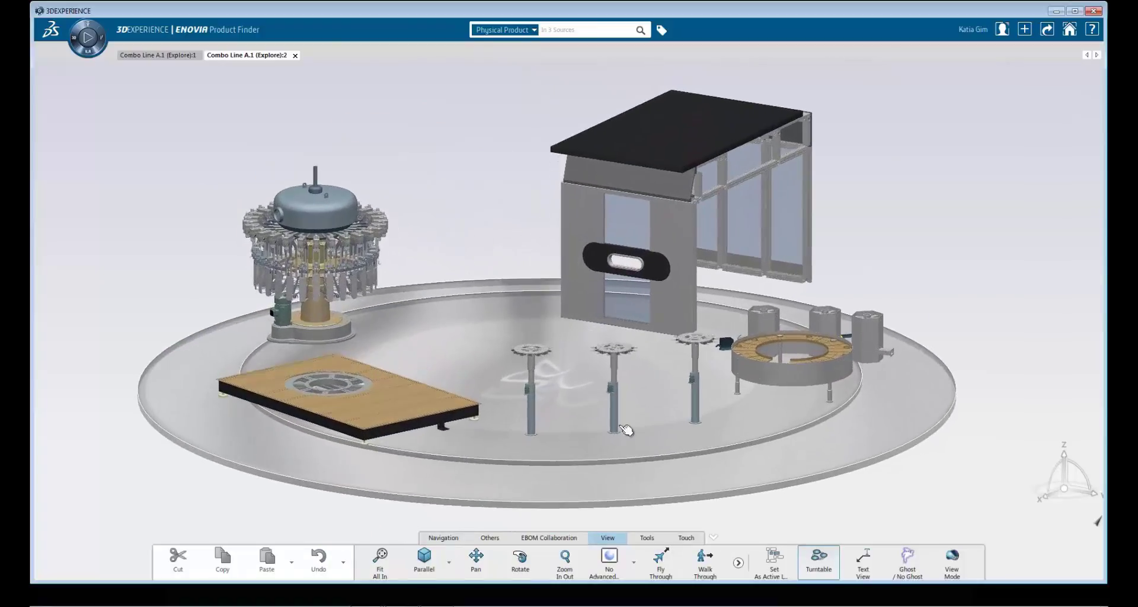
pyautogui.rightClick(351, 277)
pyautogui.click(369, 431)
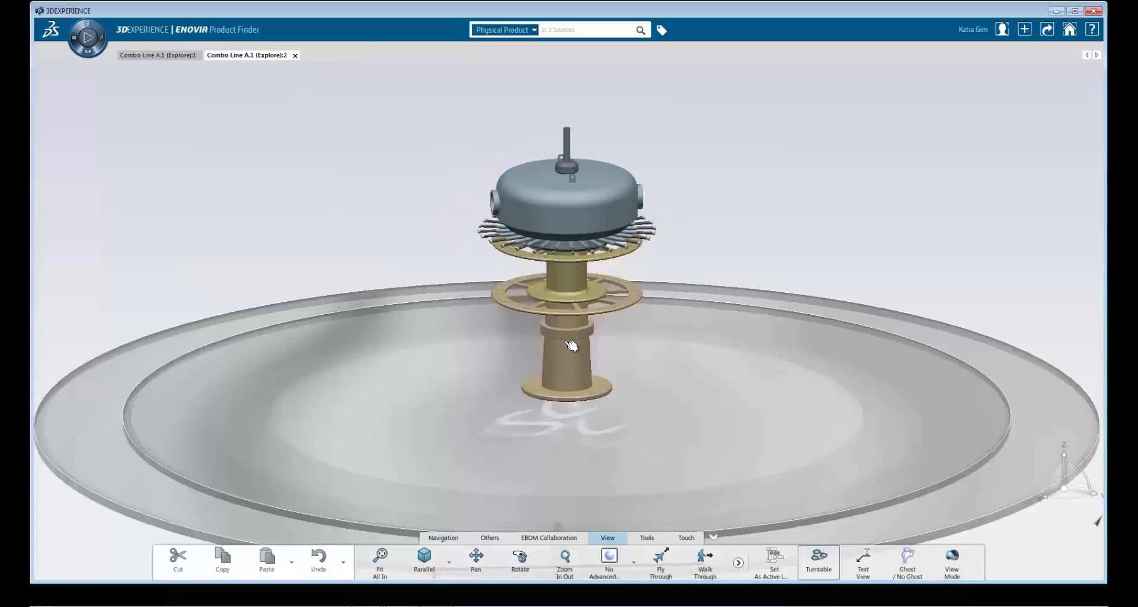
pyautogui.keyDown('ctrl'); pyautogui.moveTo(571, 452); pyautogui.dragTo(559, 403, button='middle'); pyautogui.keyUp('ctrl')
# Step: Select the carousel's motor dome, radial nozzle ring, central spool and ring-with-motor base
pyautogui.keyDown('ctrl'); pyautogui.click(363, 315); pyautogui.keyUp('ctrl')
pyautogui.keyDown('ctrl'); pyautogui.click(363, 368); pyautogui.keyUp('ctrl')
pyautogui.keyDown('ctrl'); pyautogui.click(511, 396); pyautogui.keyUp('ctrl')
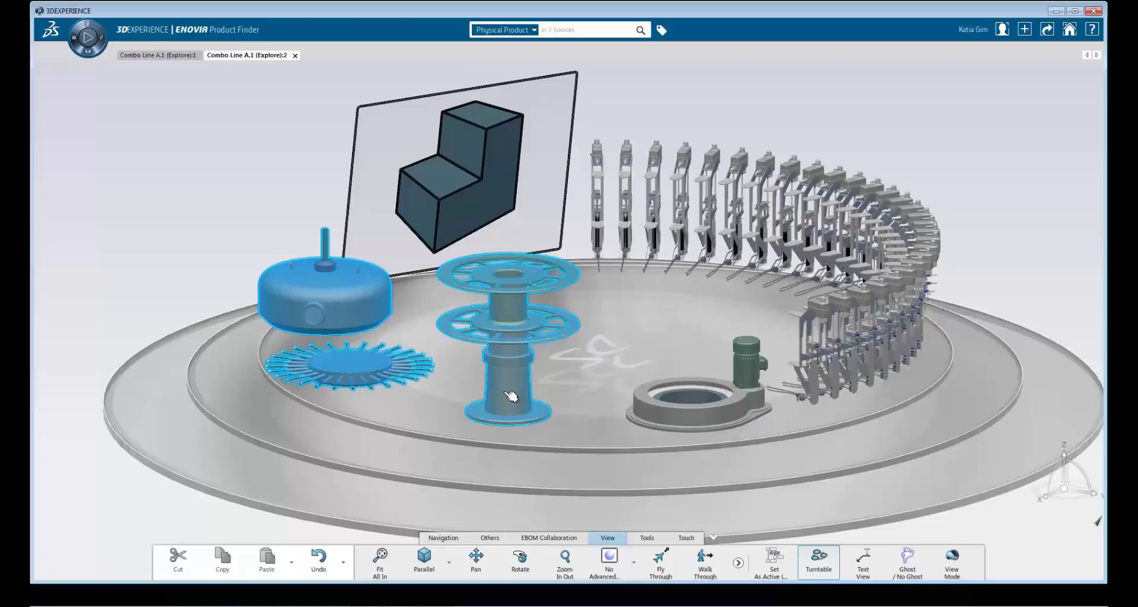
pyautogui.keyDown('ctrl'); pyautogui.click(658, 420); pyautogui.keyUp('ctrl')
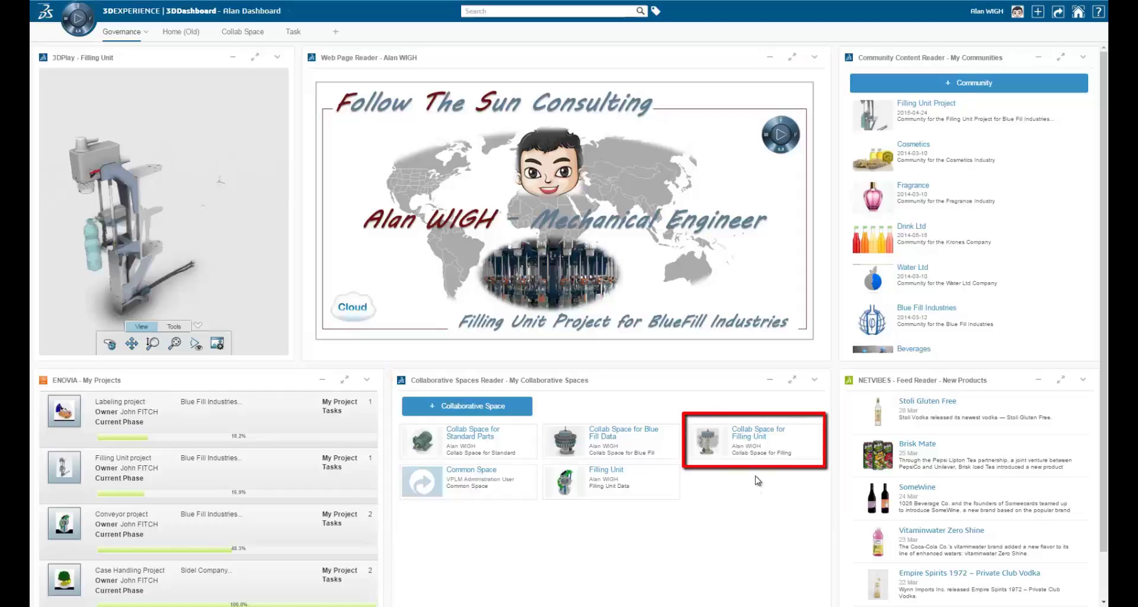
# Step: Open the Filling Unit collaborative space tile to check its members
pyautogui.click(756, 439)
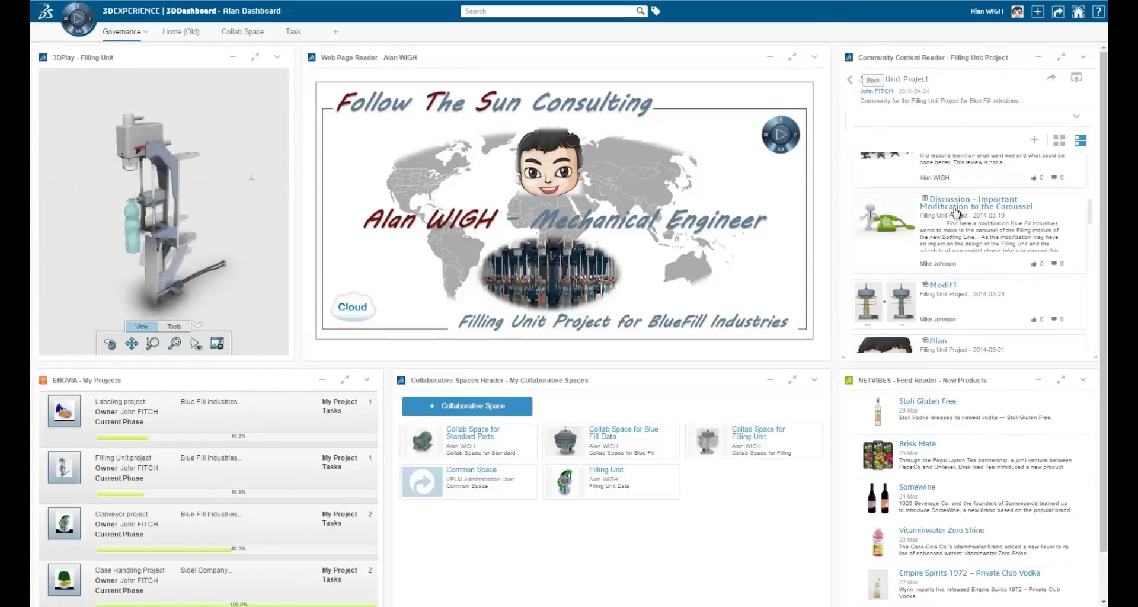
# Step: Maximize the 'Important Modification to the Caroussel' post and view its Modif1 before/after image
pyautogui.click(956, 213)
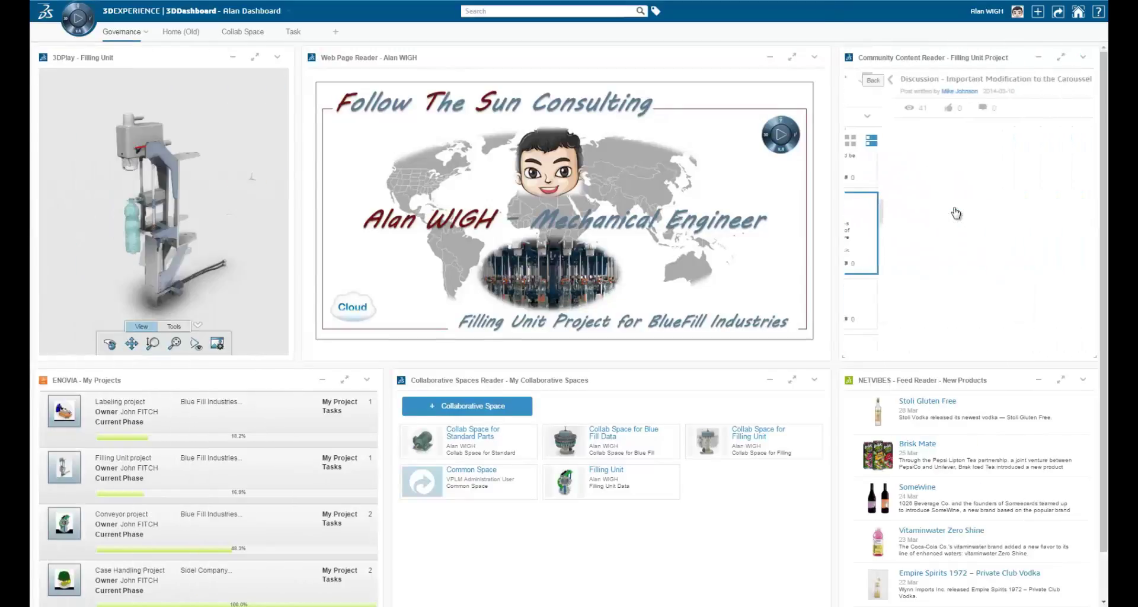
pyautogui.click(1061, 58)
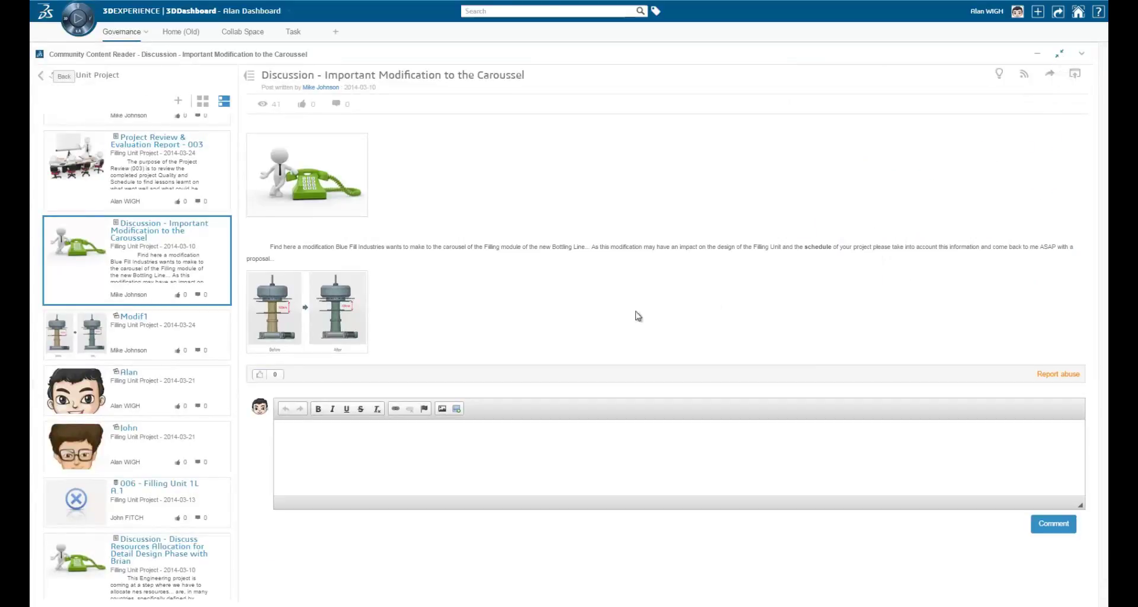
pyautogui.click(352, 322)
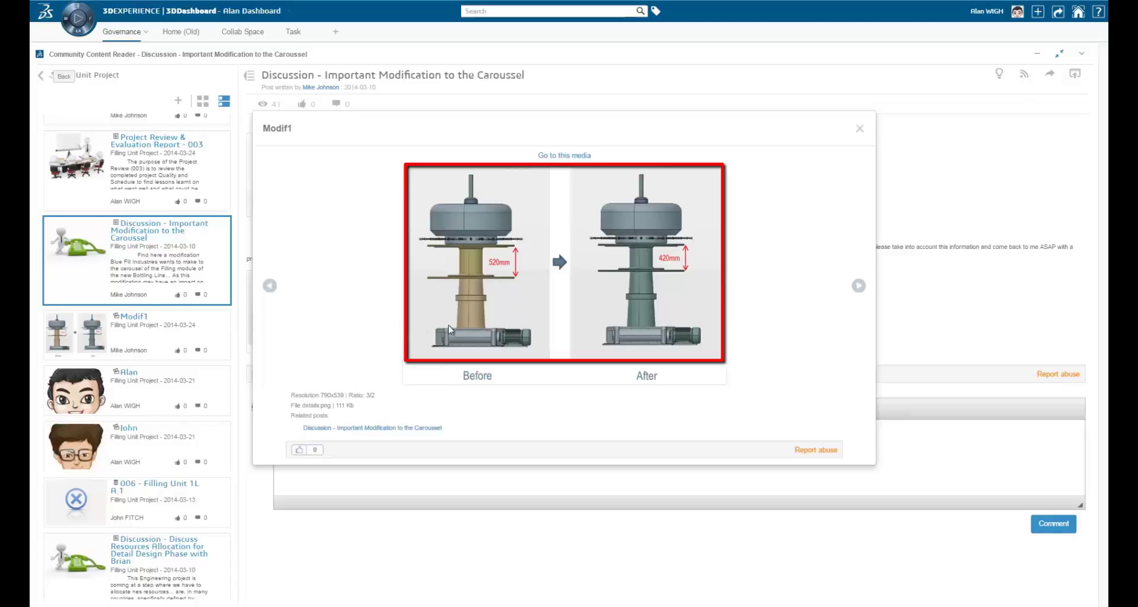
pyautogui.click(860, 129)
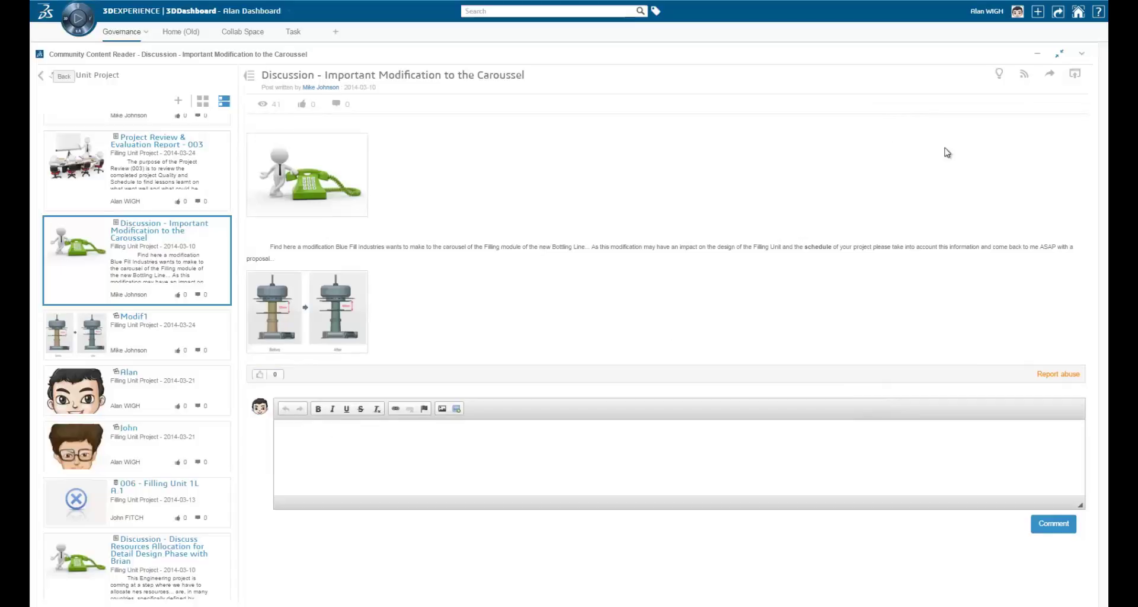
pyautogui.click(1061, 54)
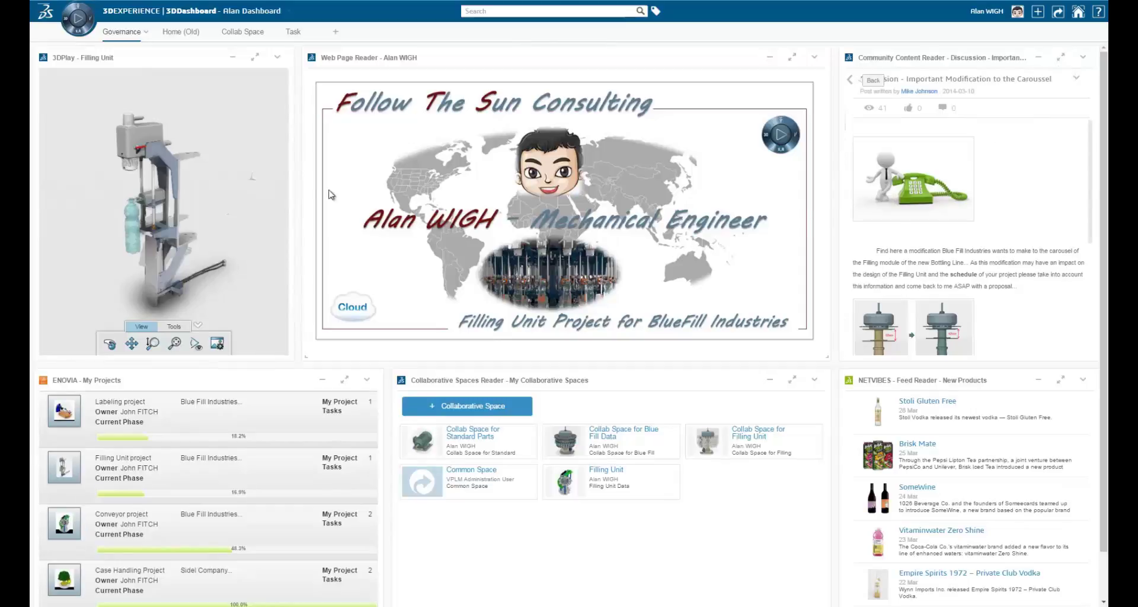
# Step: Launch the favourite assembly app from the roles and apps list
pyautogui.click(67, 22)
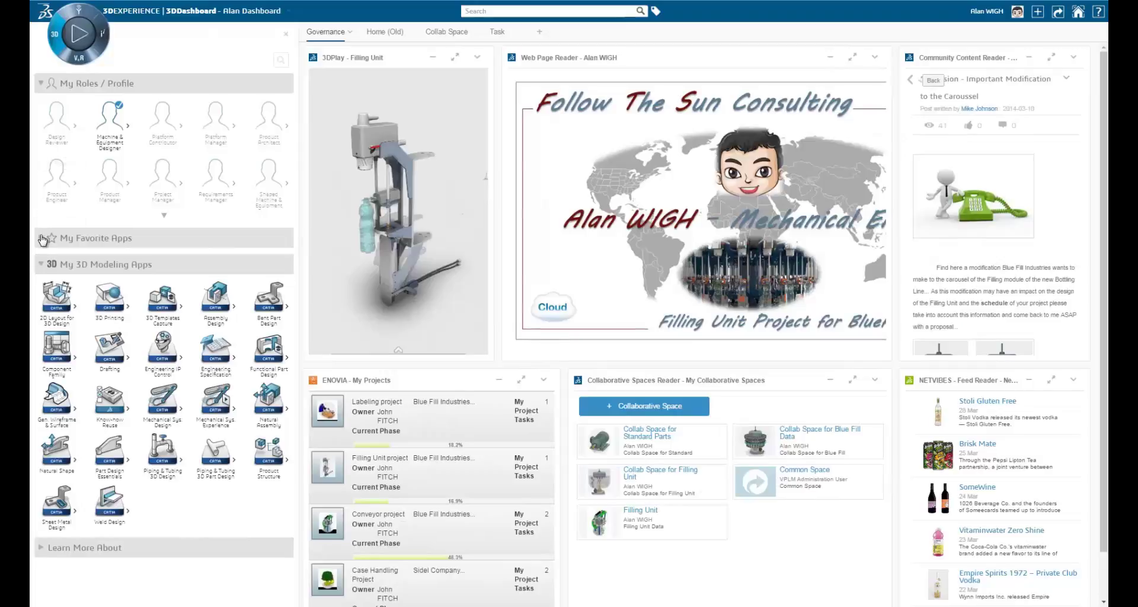
pyautogui.click(43, 239)
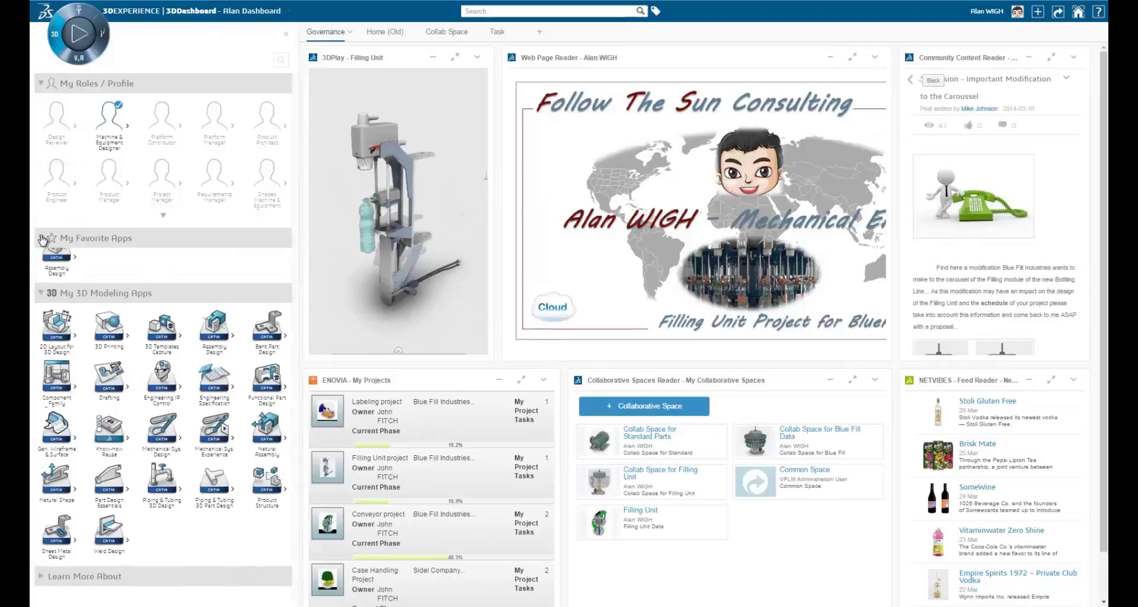
pyautogui.click(55, 274)
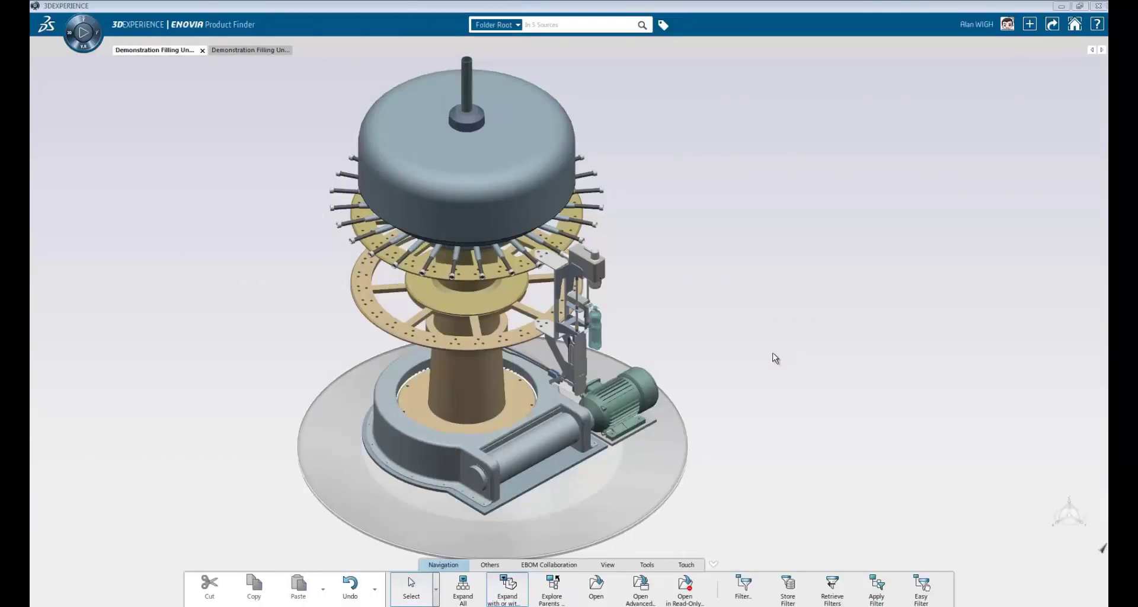
# Step: Colour the filling machine by Collaborative Space Allocation in B.I. Essentials and zoom in
pyautogui.click(649, 565)
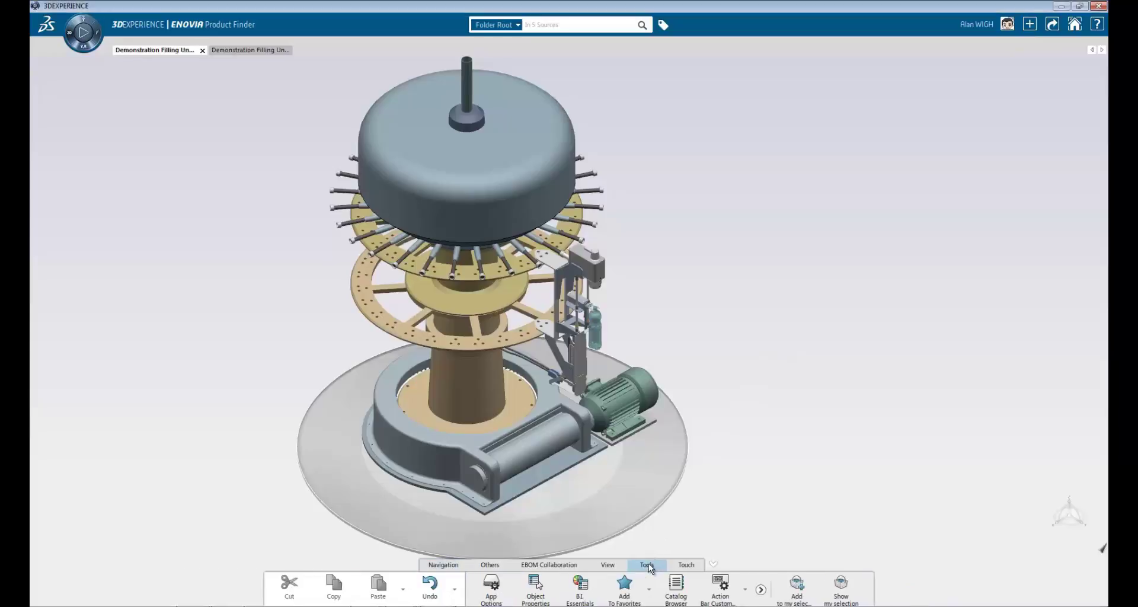
pyautogui.click(580, 586)
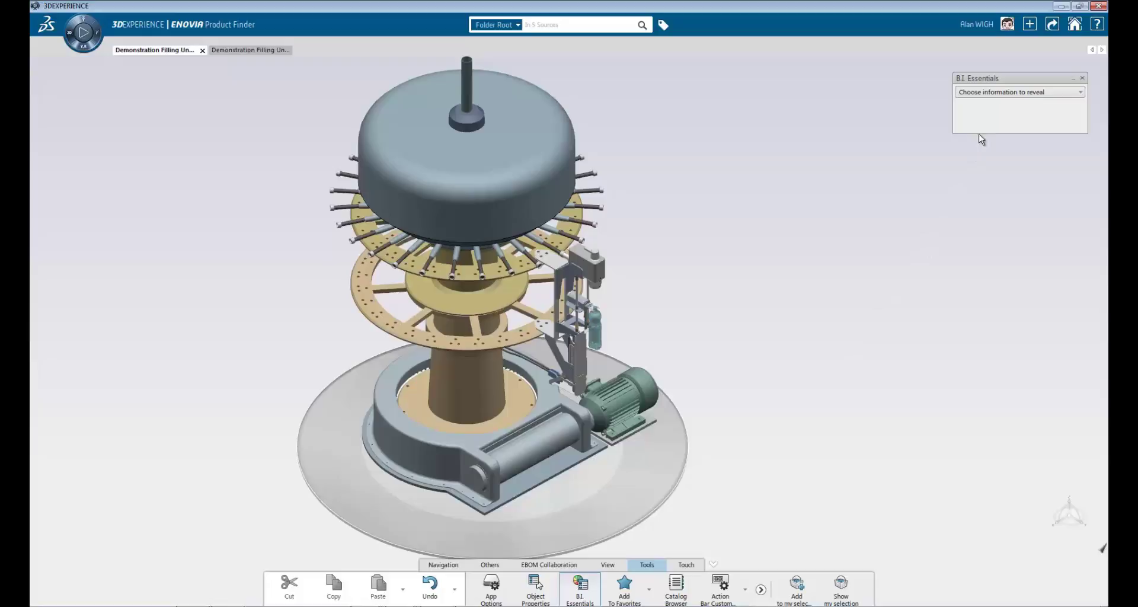
pyautogui.click(989, 92)
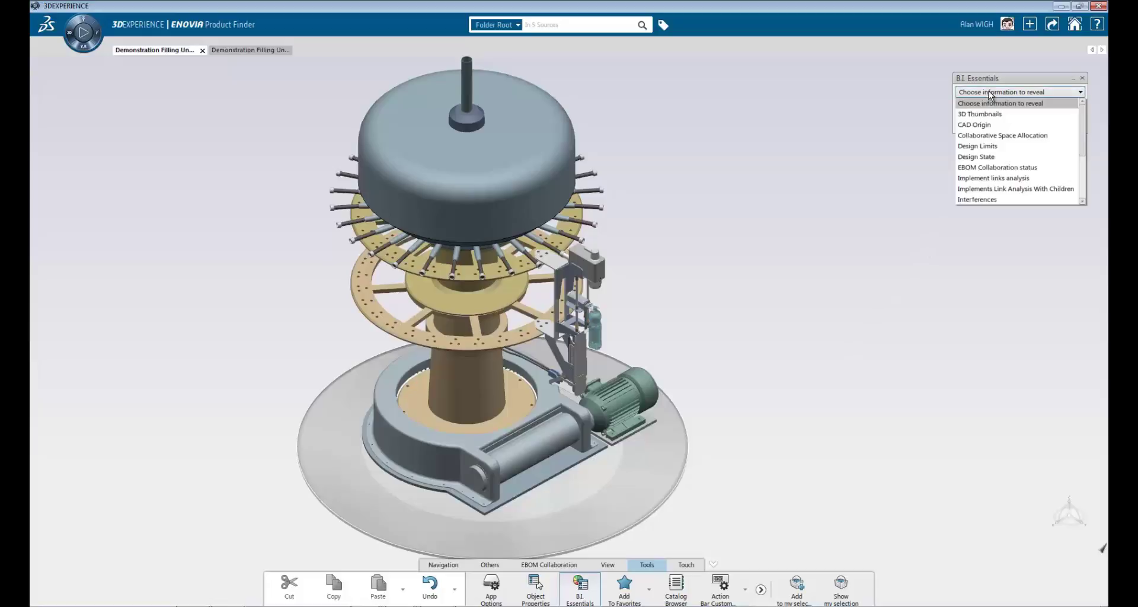
pyautogui.click(999, 135)
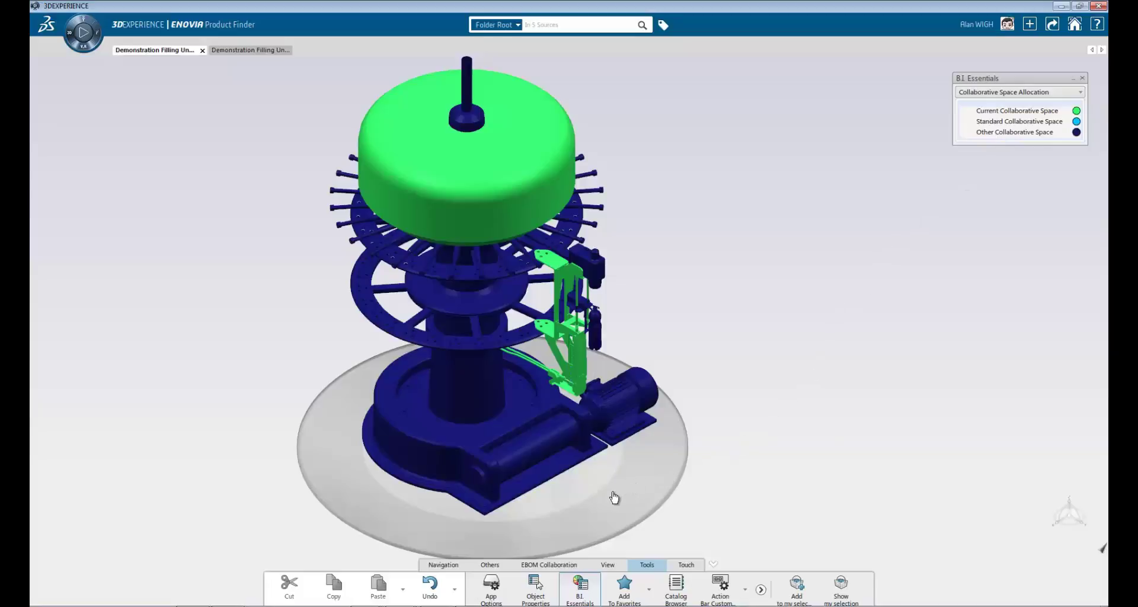
pyautogui.moveTo(604, 494); pyautogui.dragTo(628, 390, button='middle')
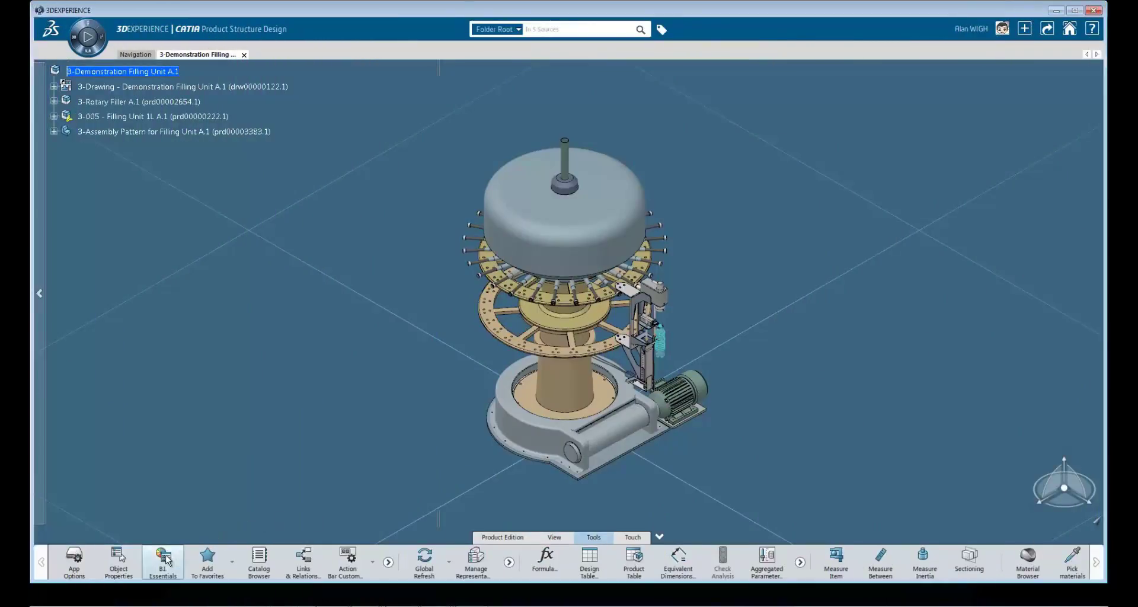
# Step: Colour parts by Major Revision Status, then show Replace options for 3-Rotary Filler A.1
pyautogui.click(163, 560)
pyautogui.click(941, 117)
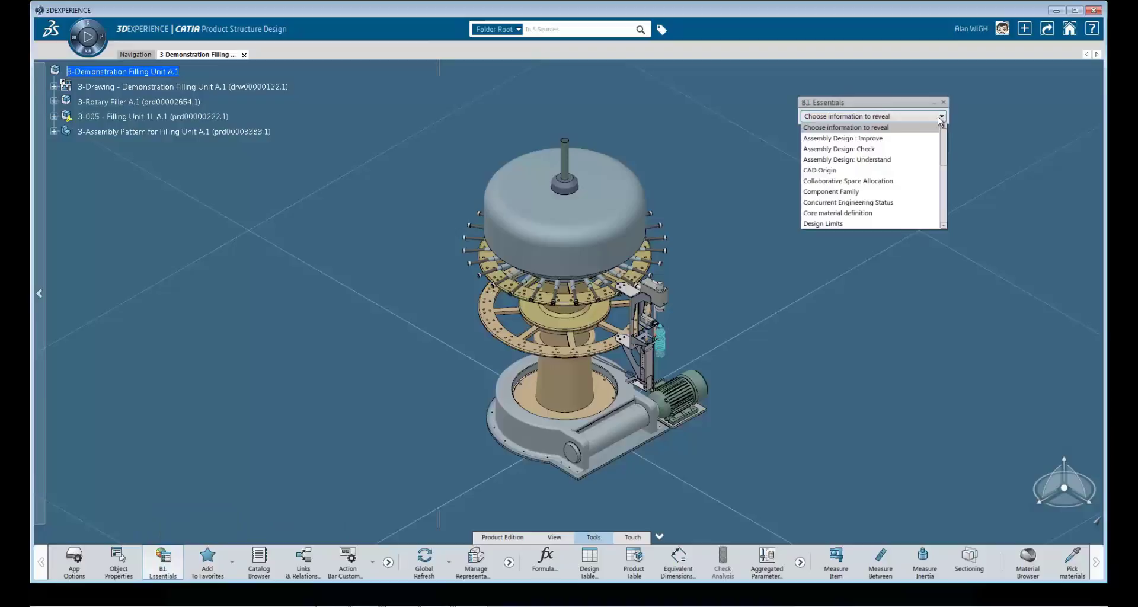
pyautogui.moveTo(942, 140); pyautogui.dragTo(941, 175)
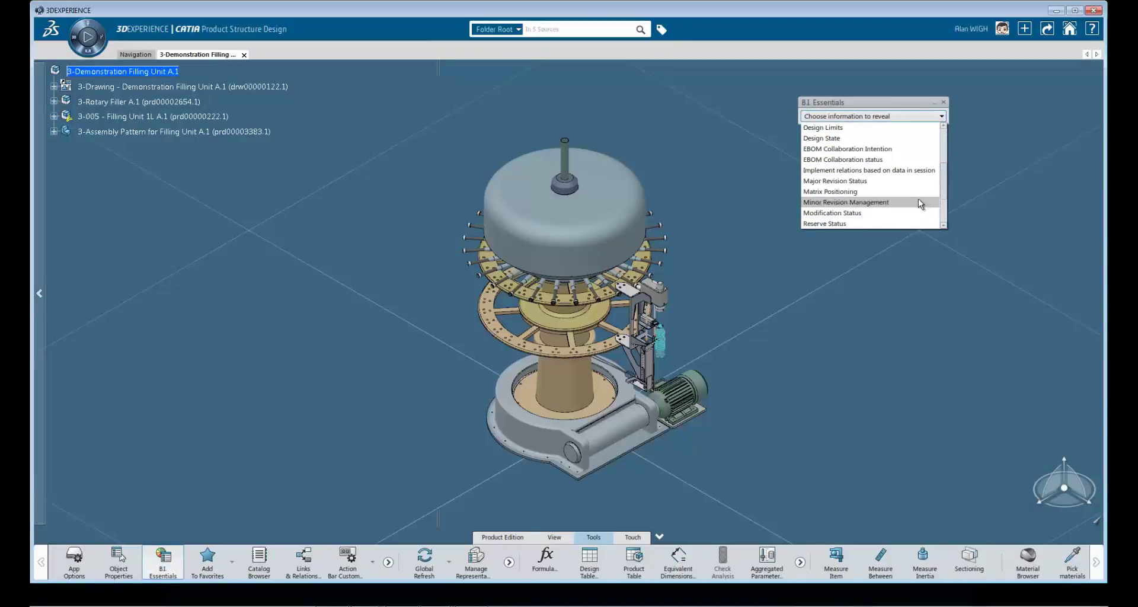
pyautogui.click(902, 182)
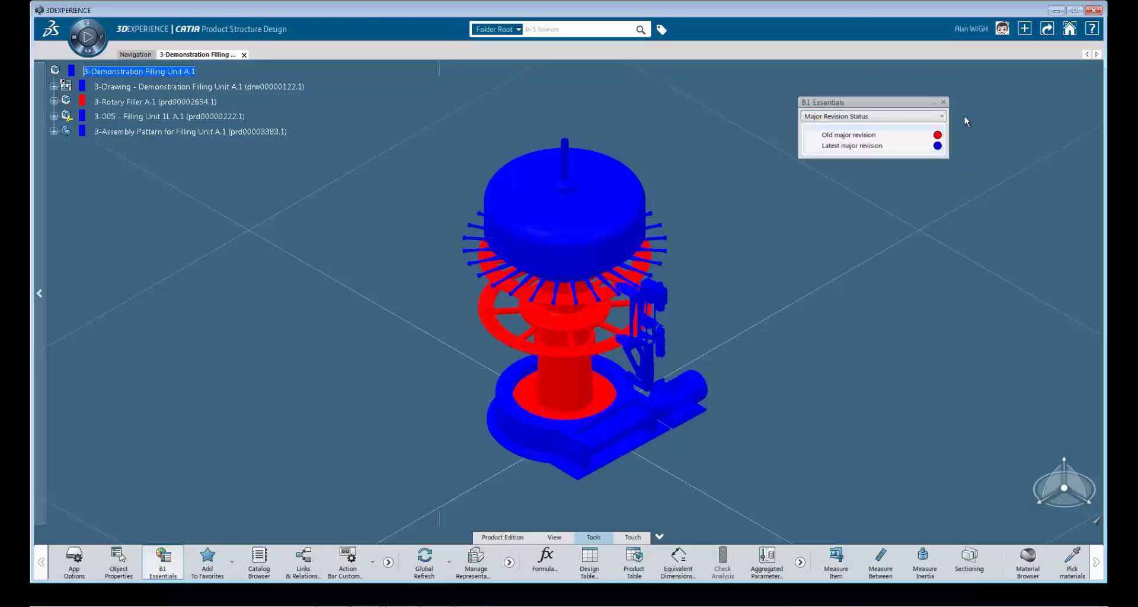
pyautogui.click(945, 104)
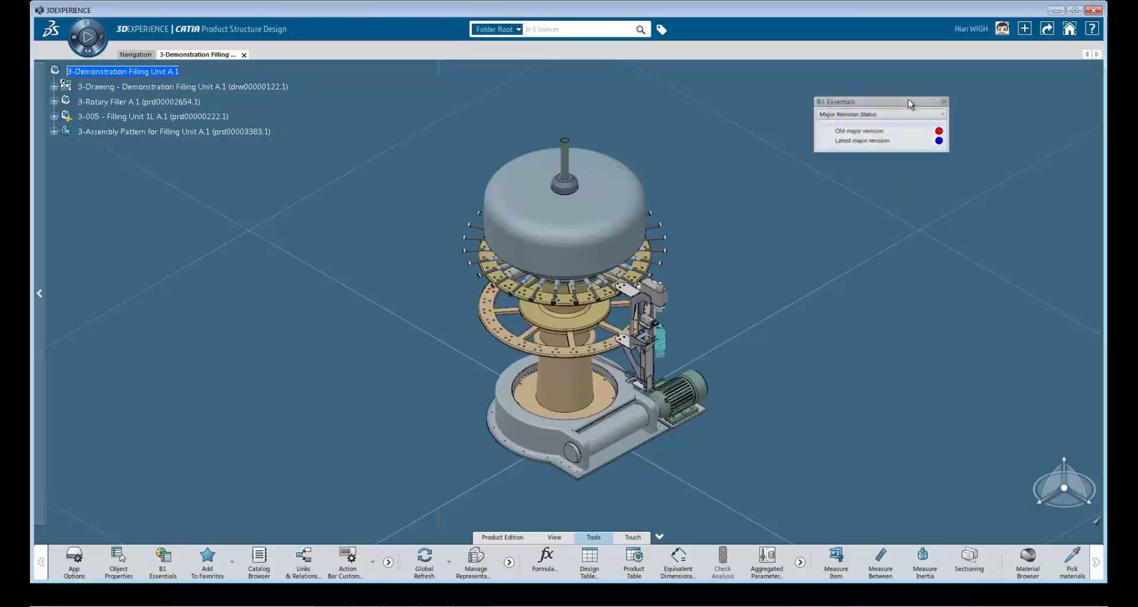
pyautogui.rightClick(210, 101)
pyautogui.moveTo(254, 323)
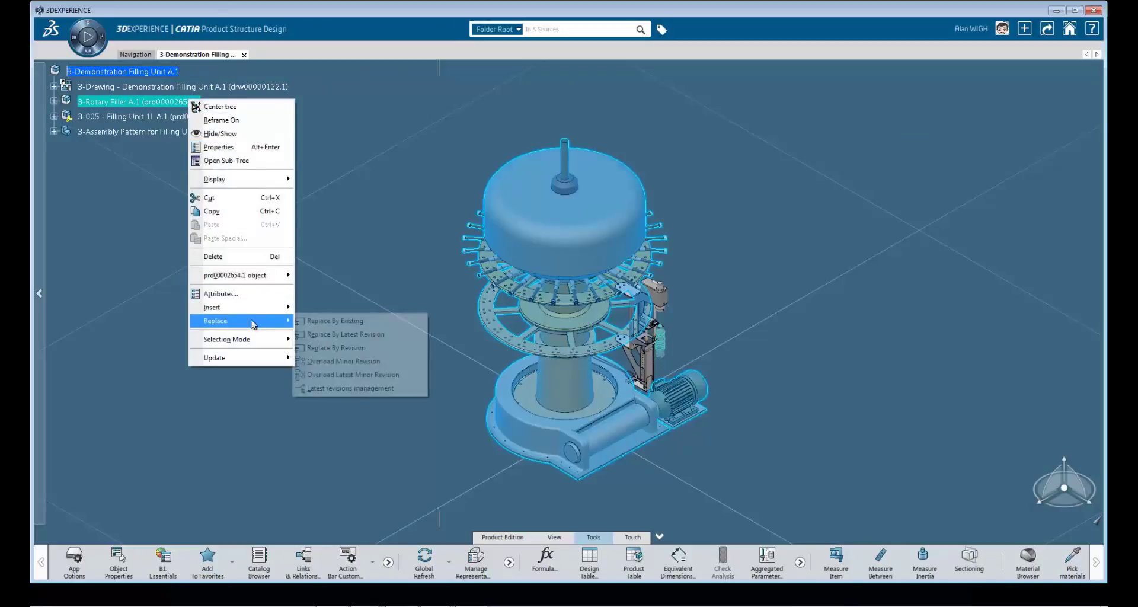
# Step: List the Rotary Filler's revisions for Replace By Revision, displayed as thumbnails
pyautogui.click(352, 347)
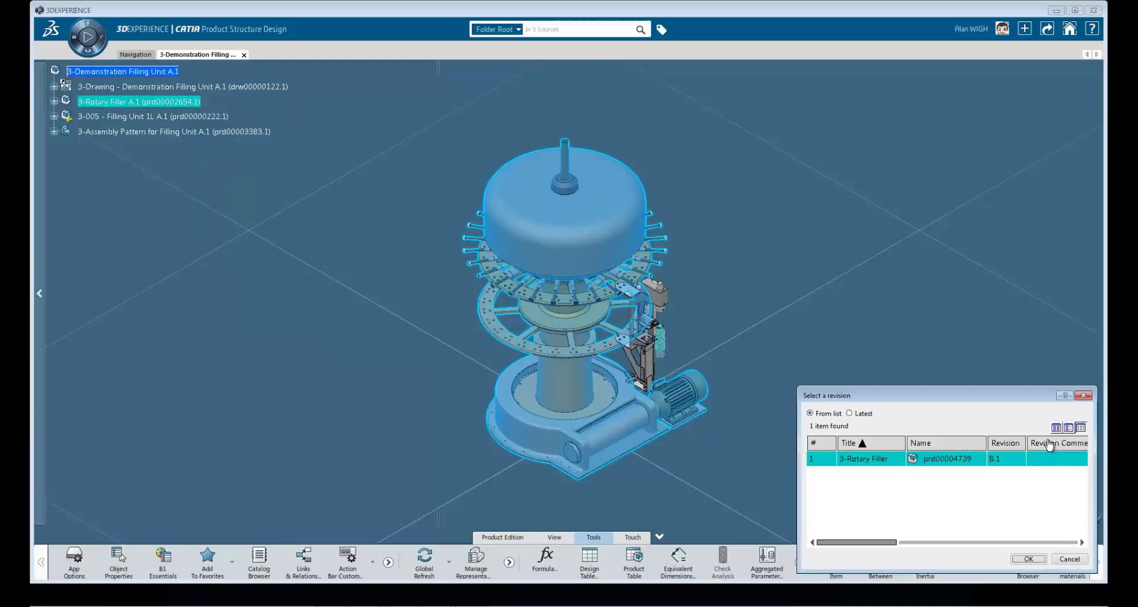
pyautogui.click(1057, 427)
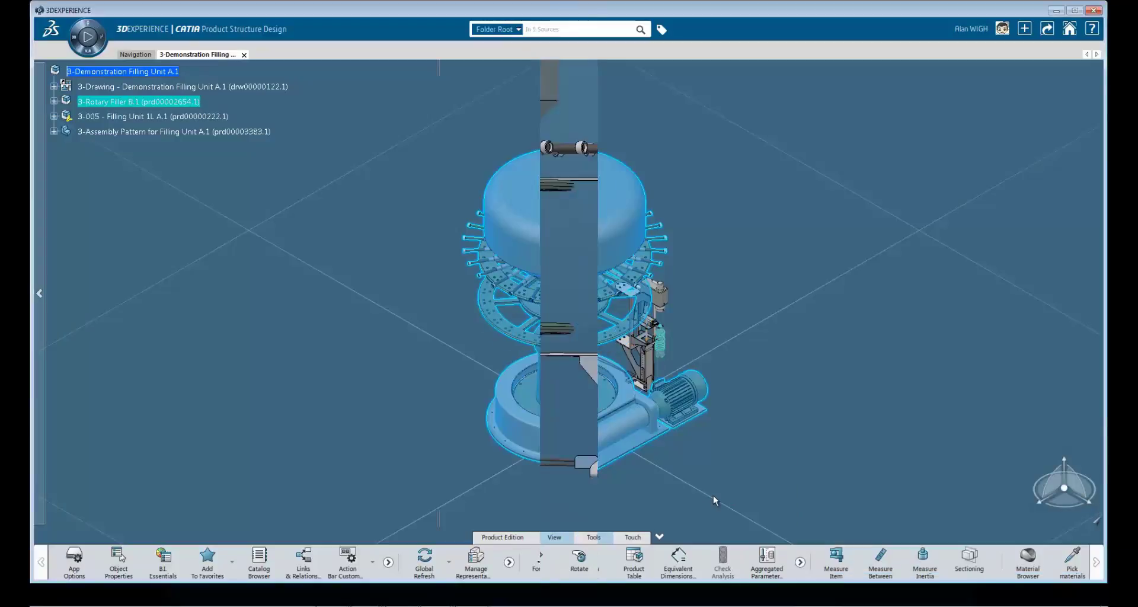
# Step: Measure the 100 mm gap between bracket plate and rotary disk, then view from the Front
pyautogui.click(594, 537)
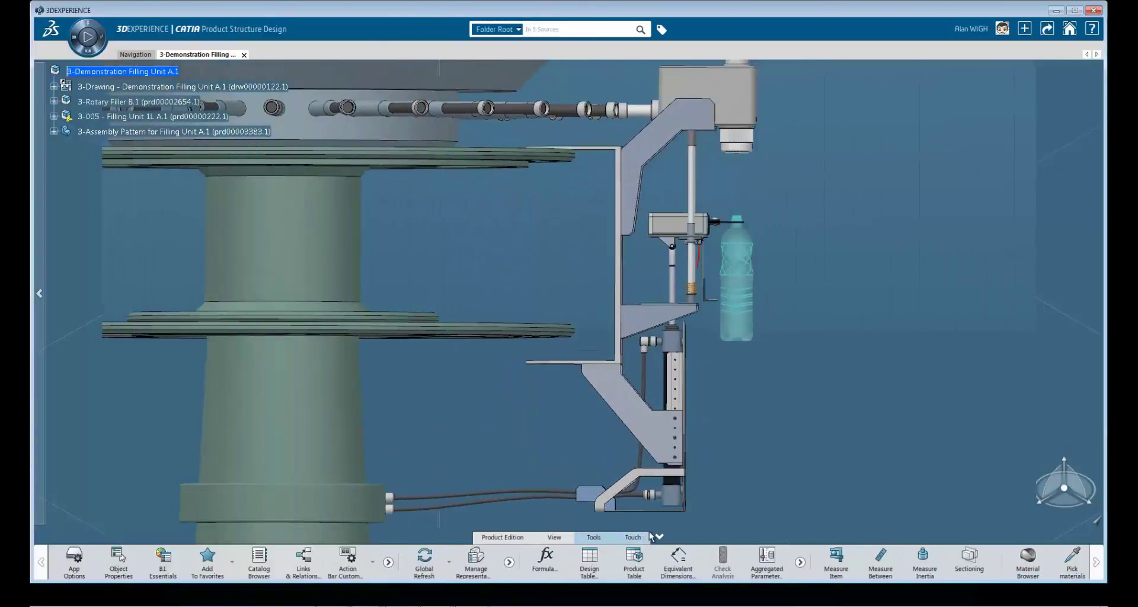
pyautogui.click(880, 560)
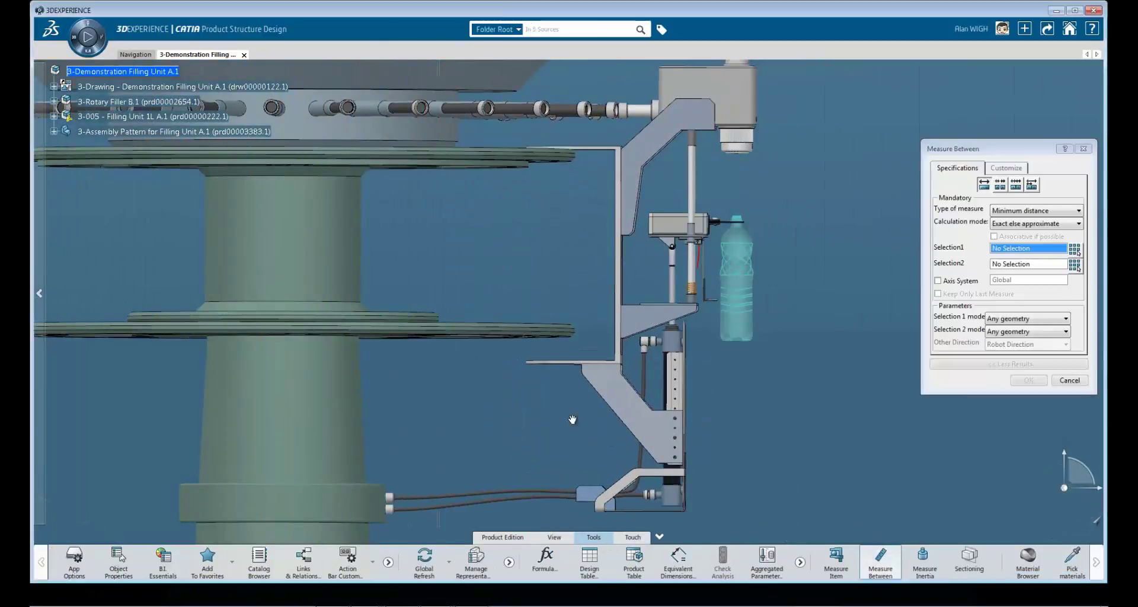
pyautogui.moveTo(571, 419); pyautogui.dragTo(575, 316, button='middle')
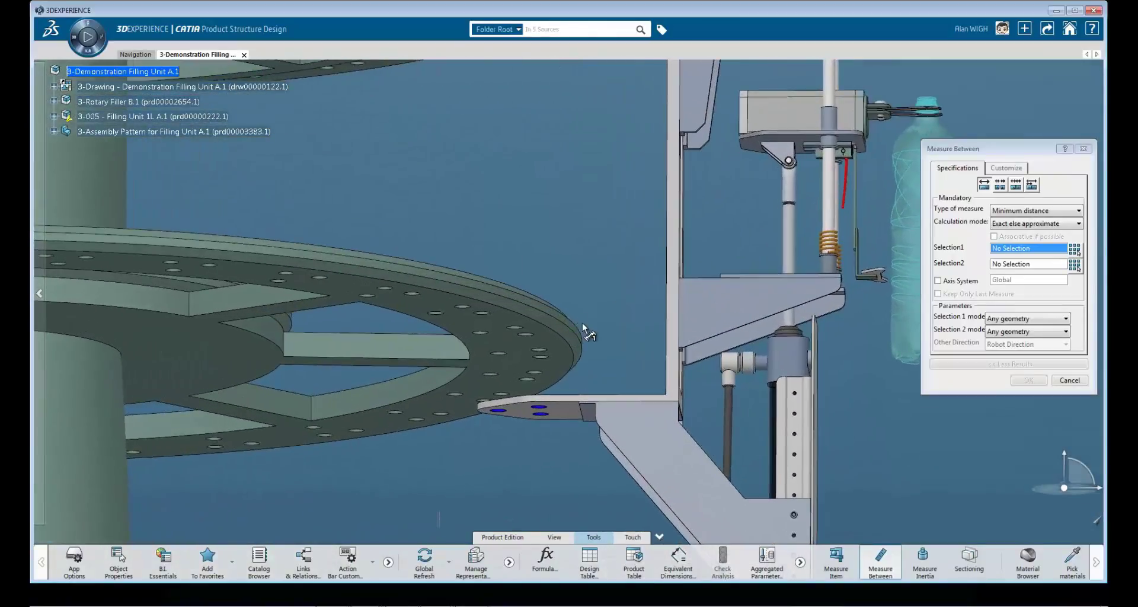
pyautogui.click(578, 410)
pyautogui.moveTo(552, 273); pyautogui.dragTo(531, 344, button='middle')
pyautogui.click(526, 344)
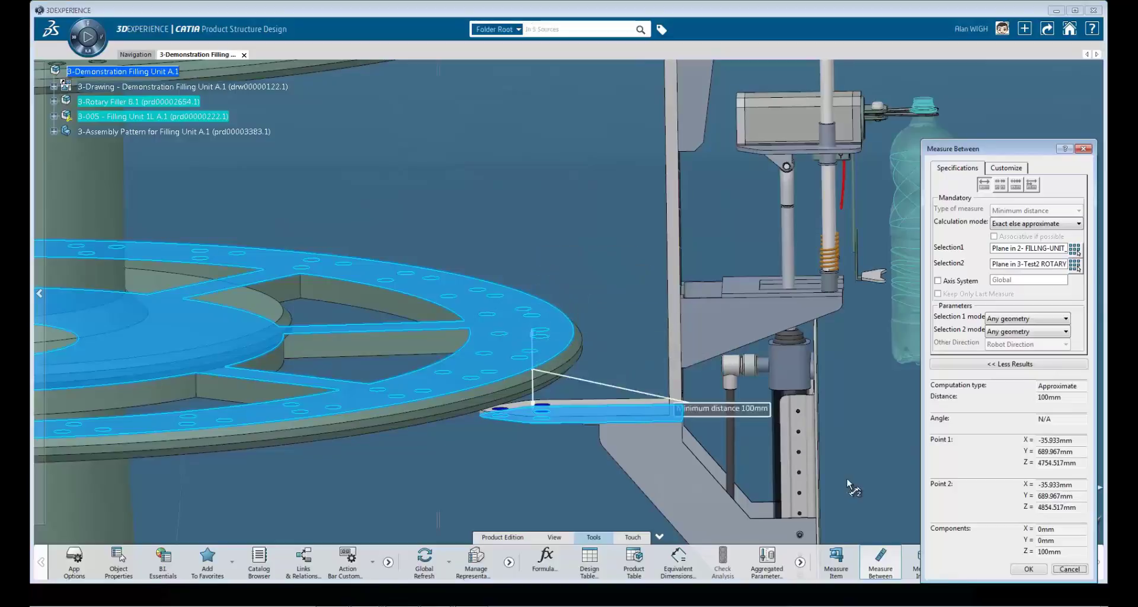
pyautogui.click(1070, 570)
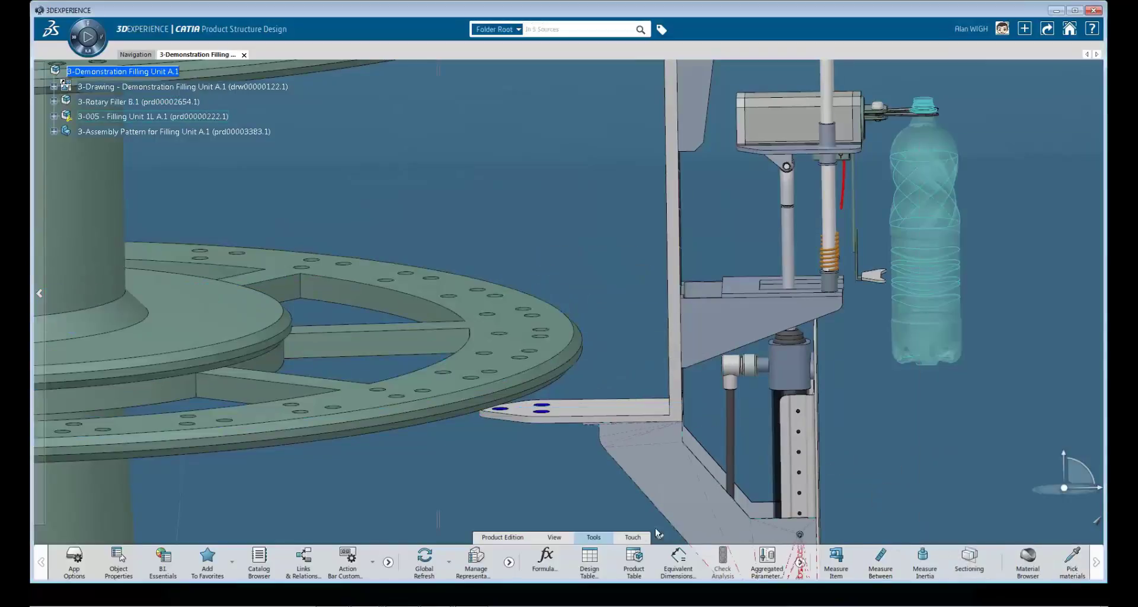
pyautogui.click(555, 538)
pyautogui.click(722, 560)
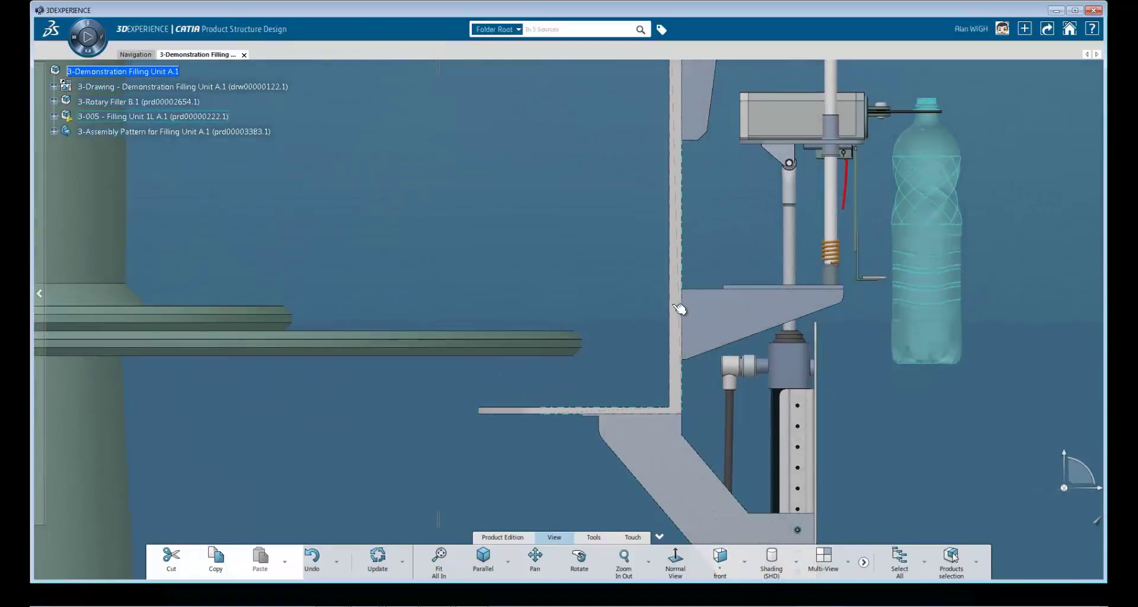
# Step: Locate the frame's Sketch Blue via Center Graph and change its 558 mm height to 458 mm
pyautogui.scroll(-5, 680, 309)
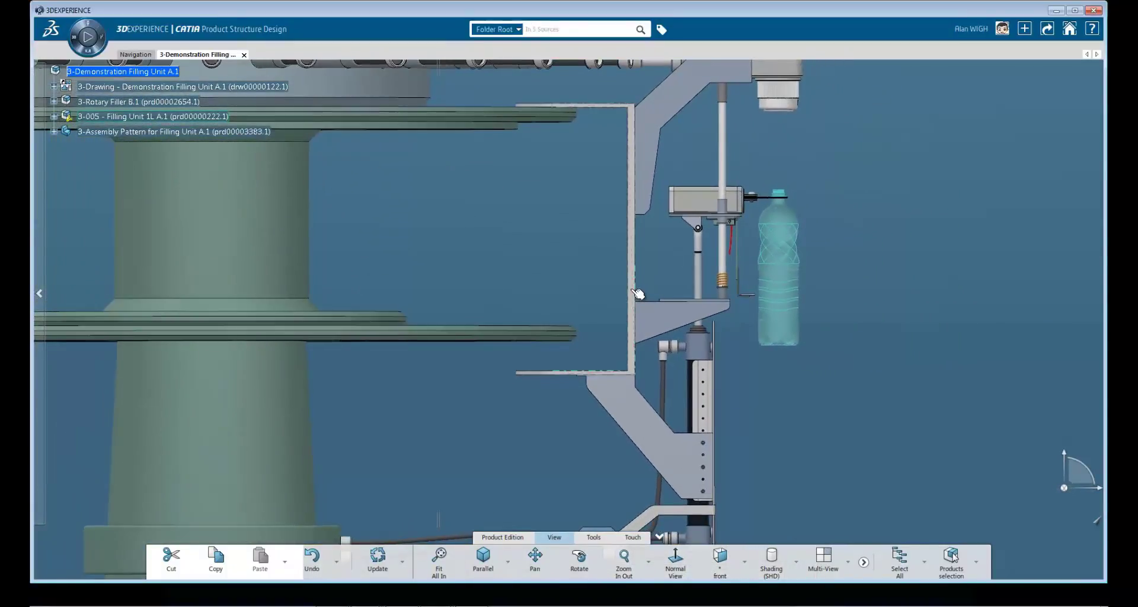
pyautogui.rightClick(637, 293)
pyautogui.click(651, 294)
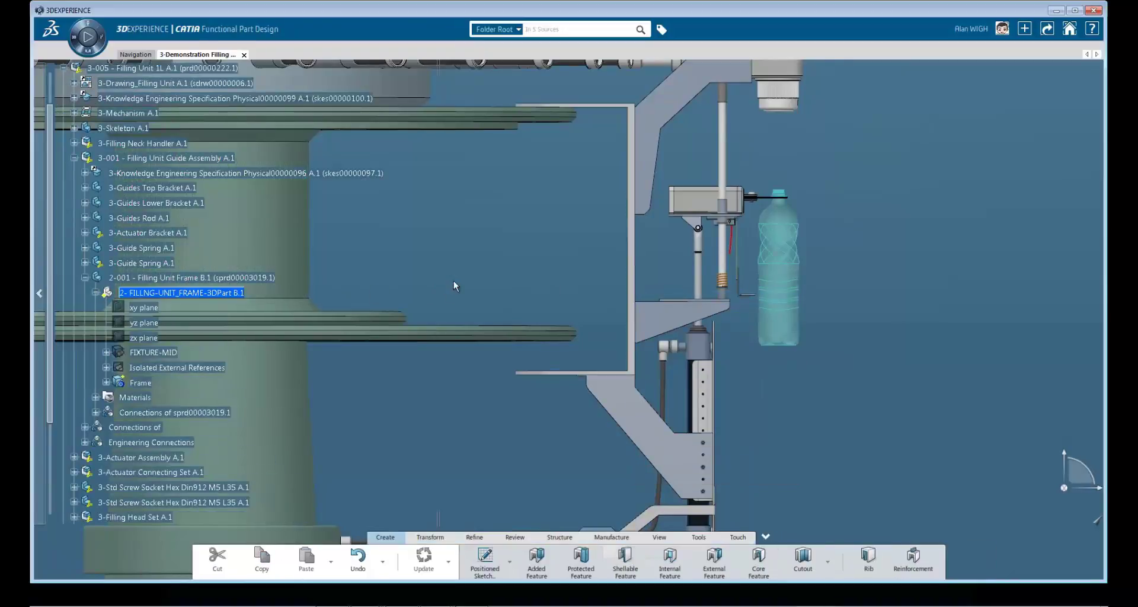
pyautogui.rightClick(636, 292)
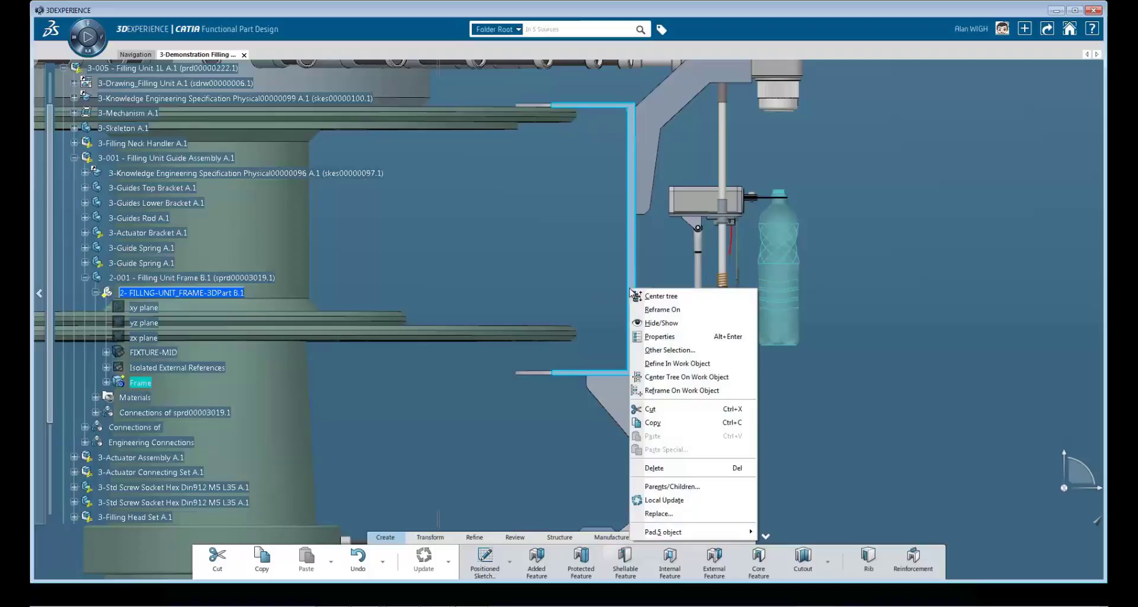
pyautogui.click(652, 295)
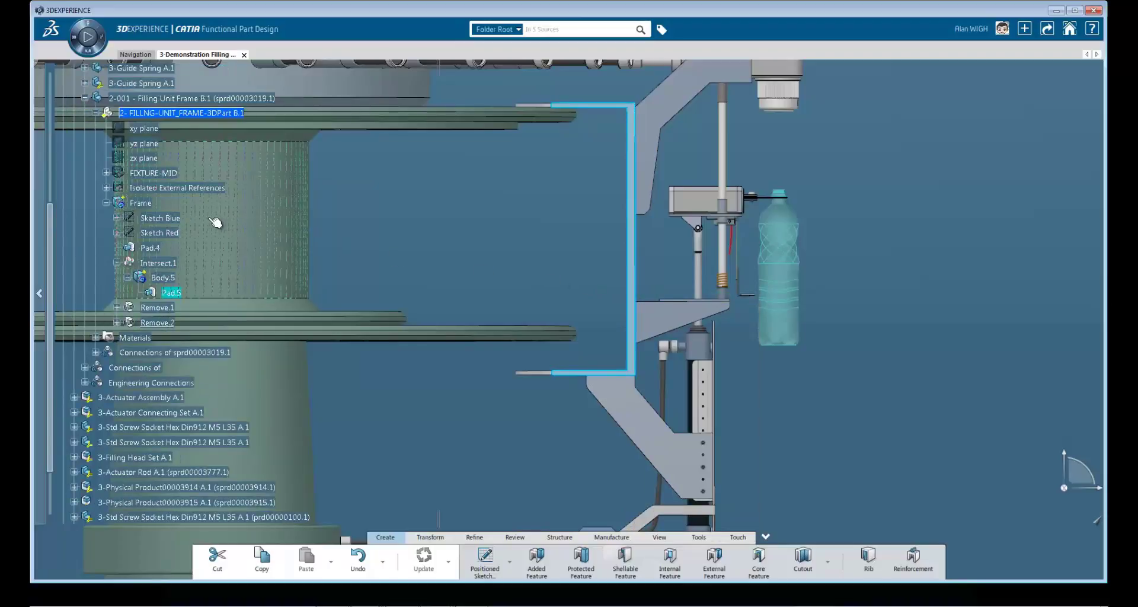
pyautogui.click(178, 221)
pyautogui.doubleClick(178, 221)
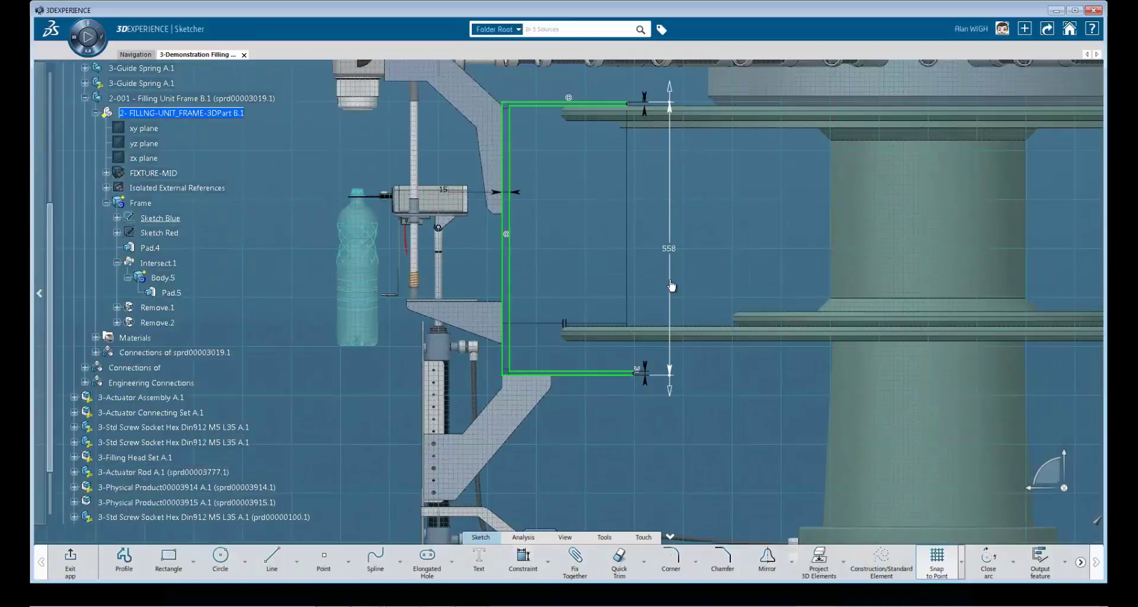
pyautogui.doubleClick(671, 287)
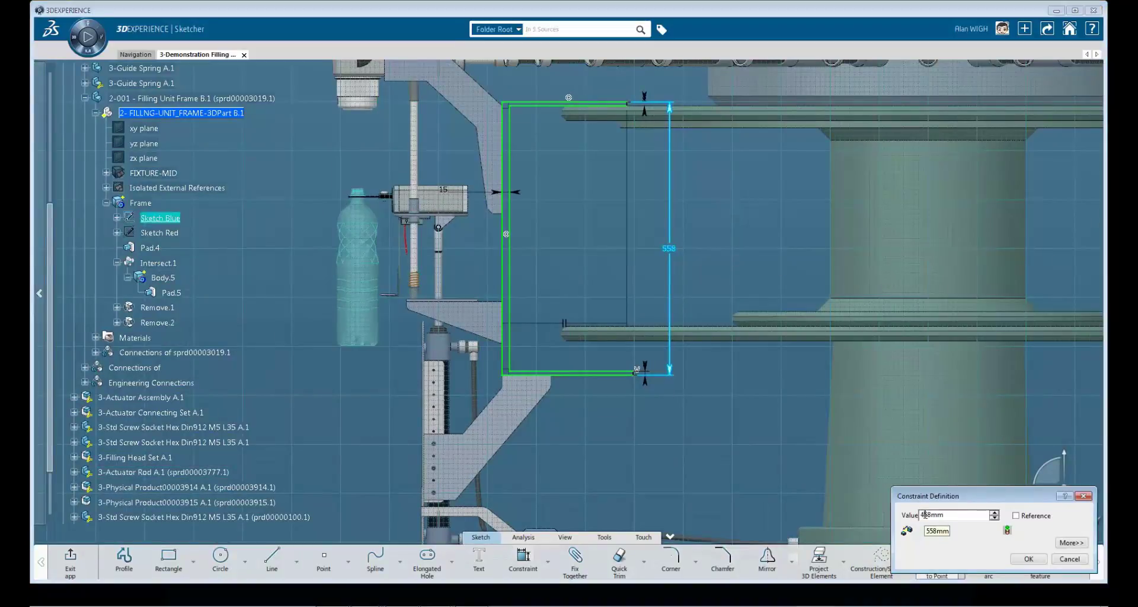
pyautogui.press('Return')
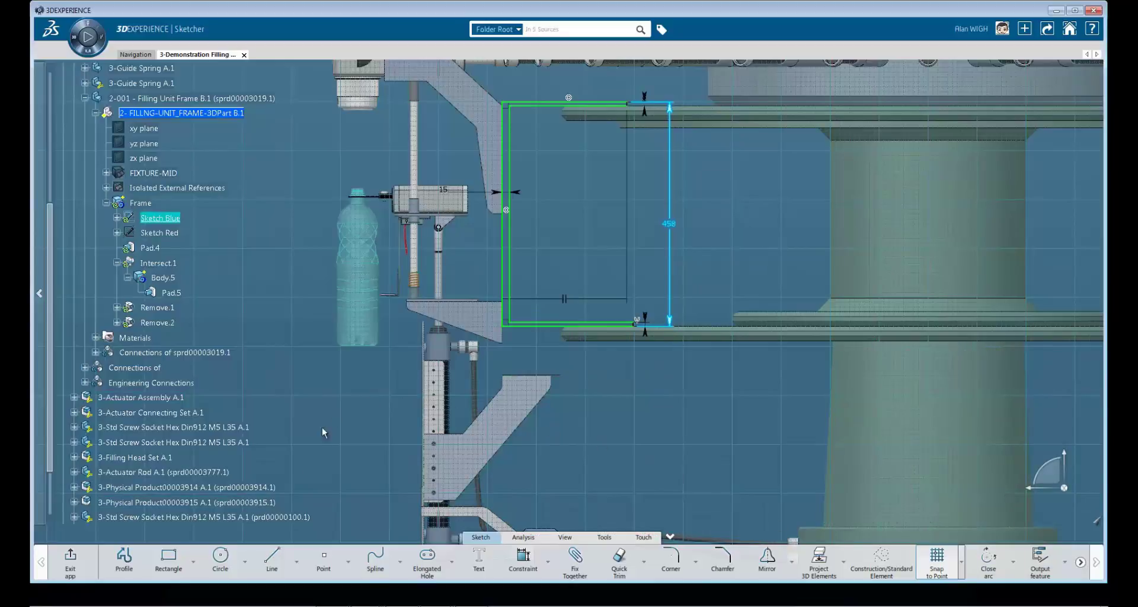
pyautogui.click(70, 561)
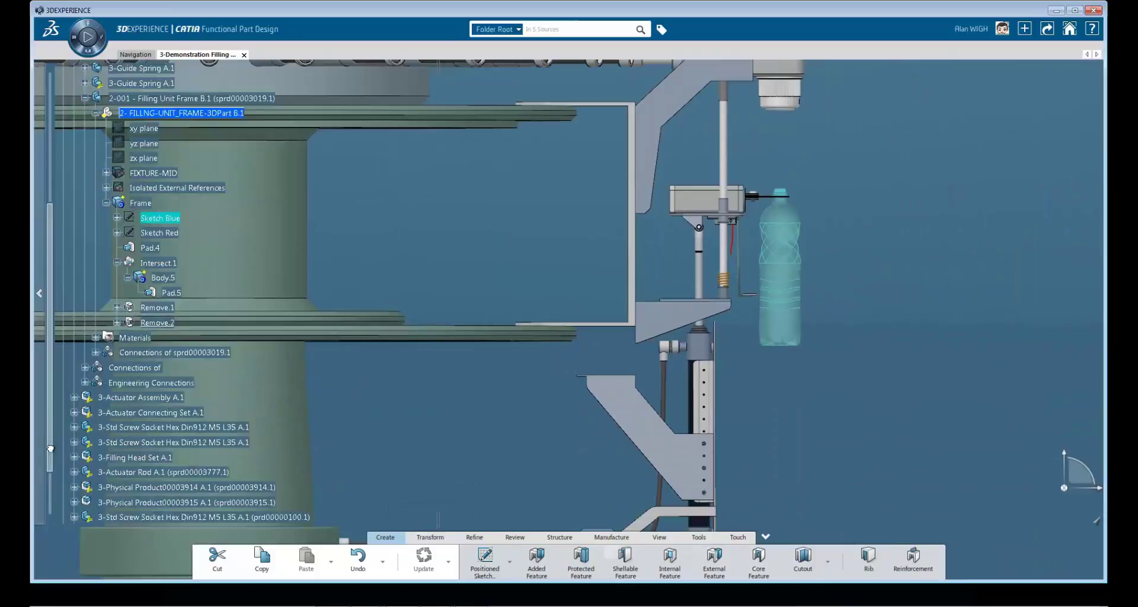
# Step: Activate the top-level Demonstration Filling Unit product and update the assembly
pyautogui.moveTo(47, 448); pyautogui.dragTo(44, 305)
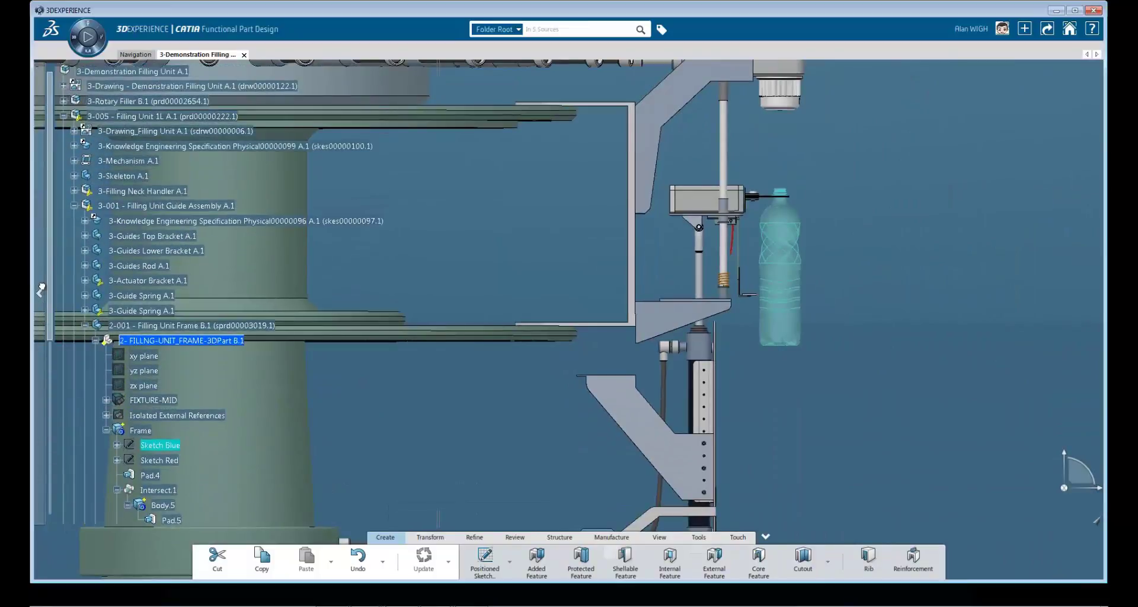
pyautogui.doubleClick(114, 71)
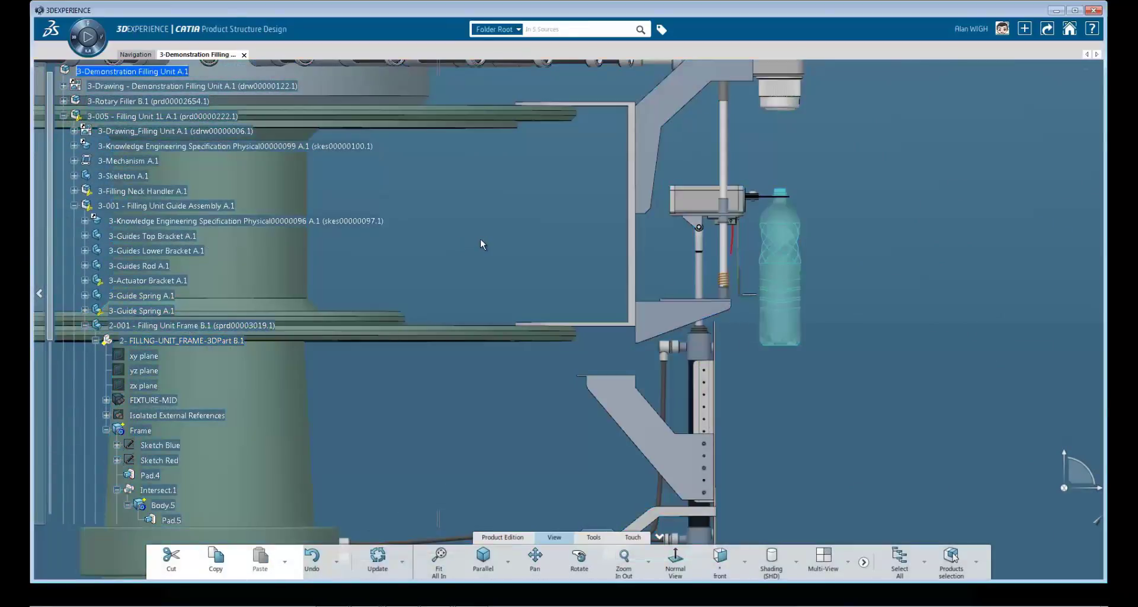
pyautogui.click(378, 555)
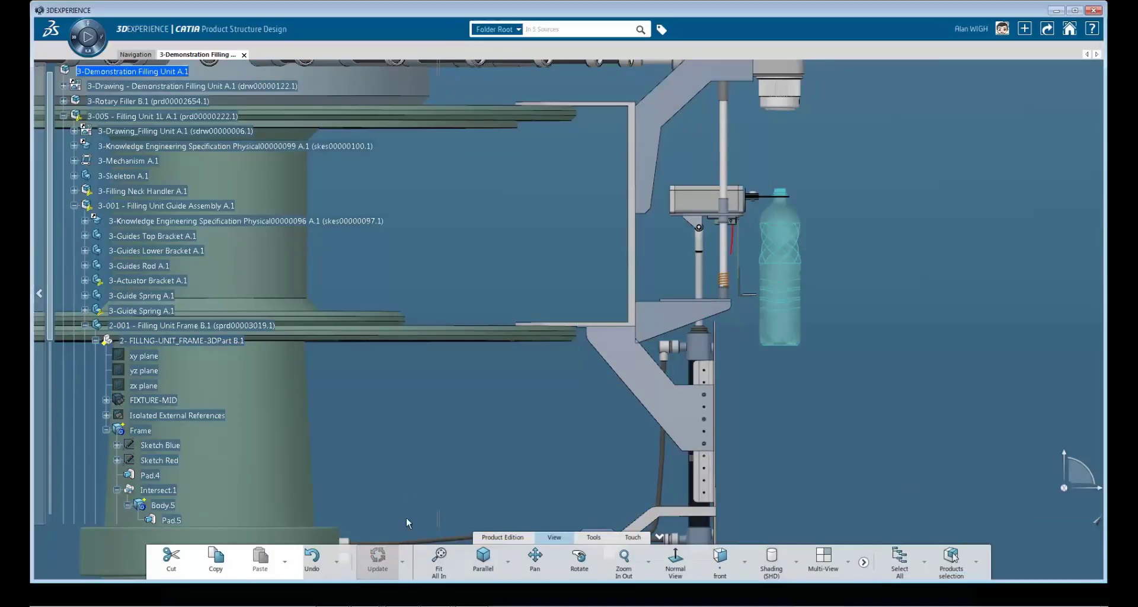
pyautogui.moveTo(490, 407); pyautogui.dragTo(492, 437, button='middle')
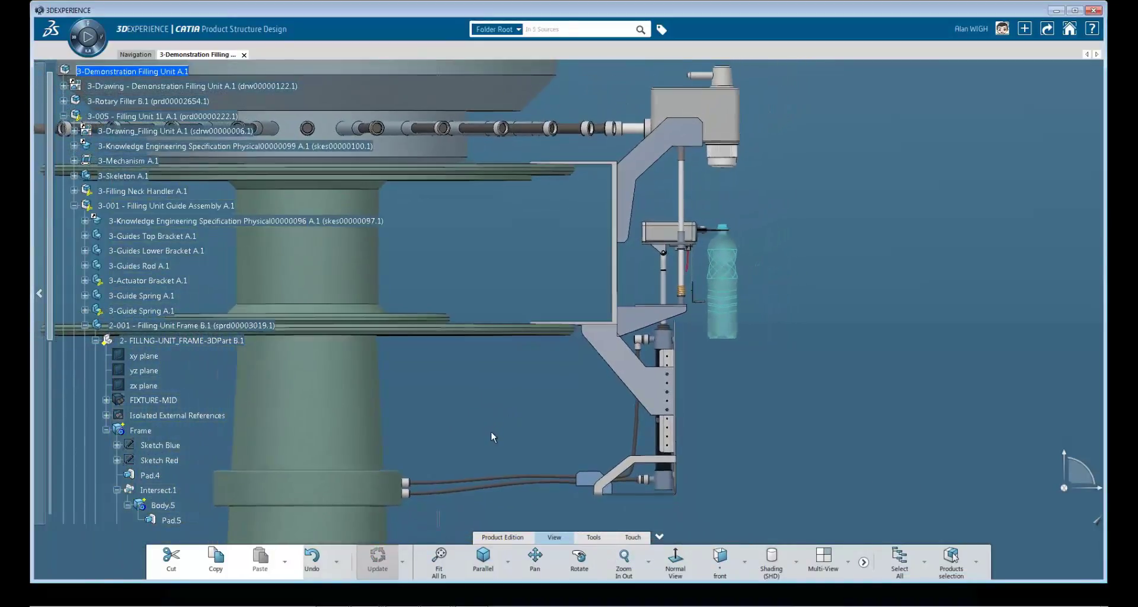
# Step: Set the Rod.1 knowledge parameter to 0.1 and update the model
pyautogui.click(75, 145)
pyautogui.click(85, 161)
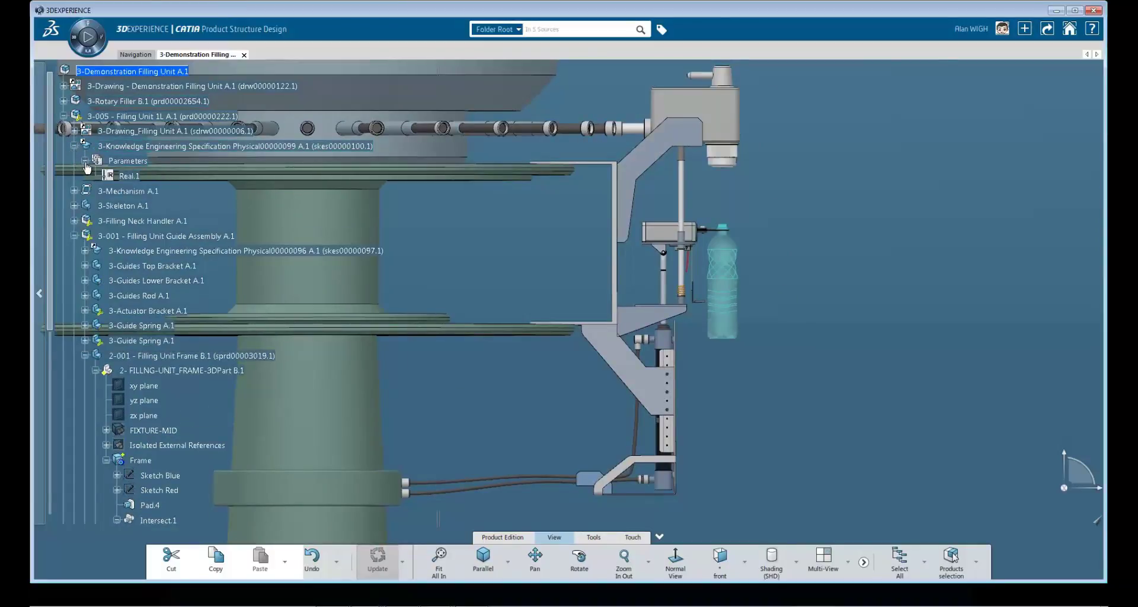
pyautogui.click(129, 176)
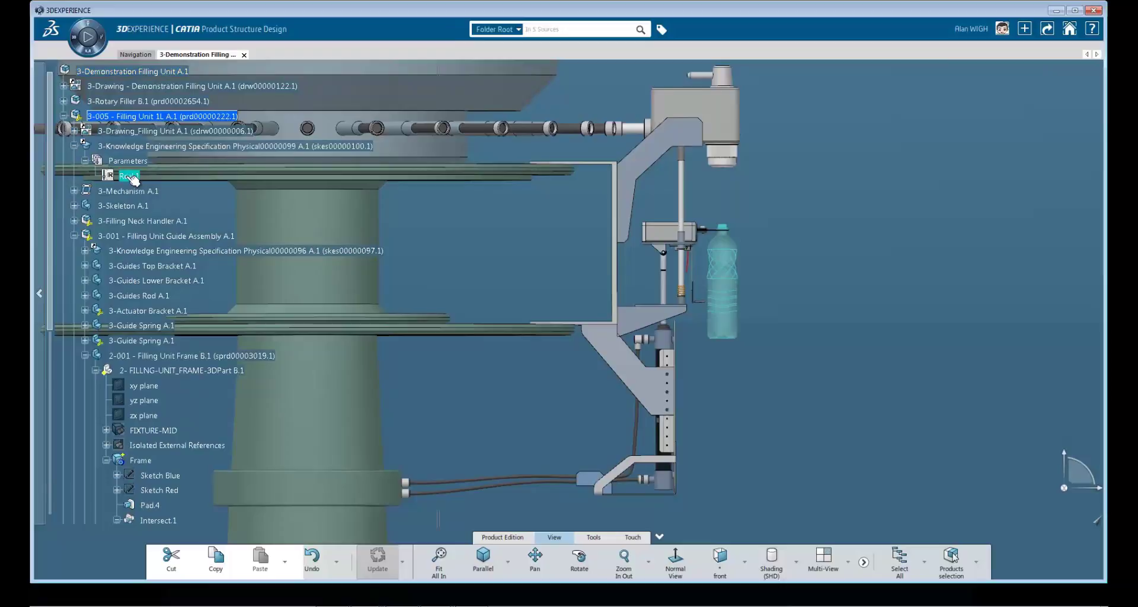
pyautogui.doubleClick(131, 176)
pyautogui.click(255, 208)
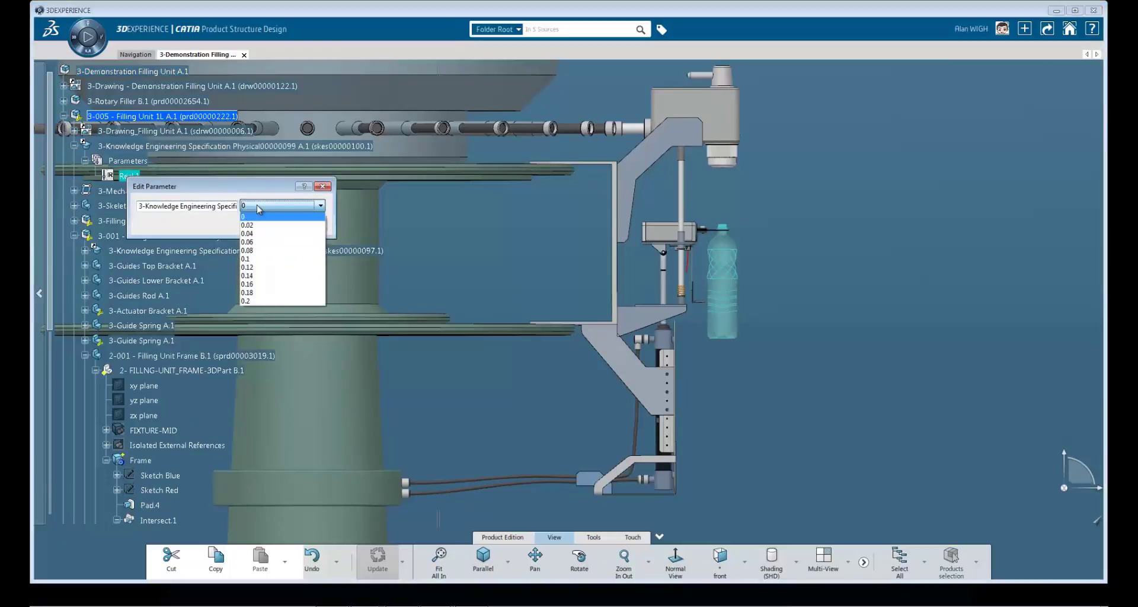
pyautogui.click(258, 259)
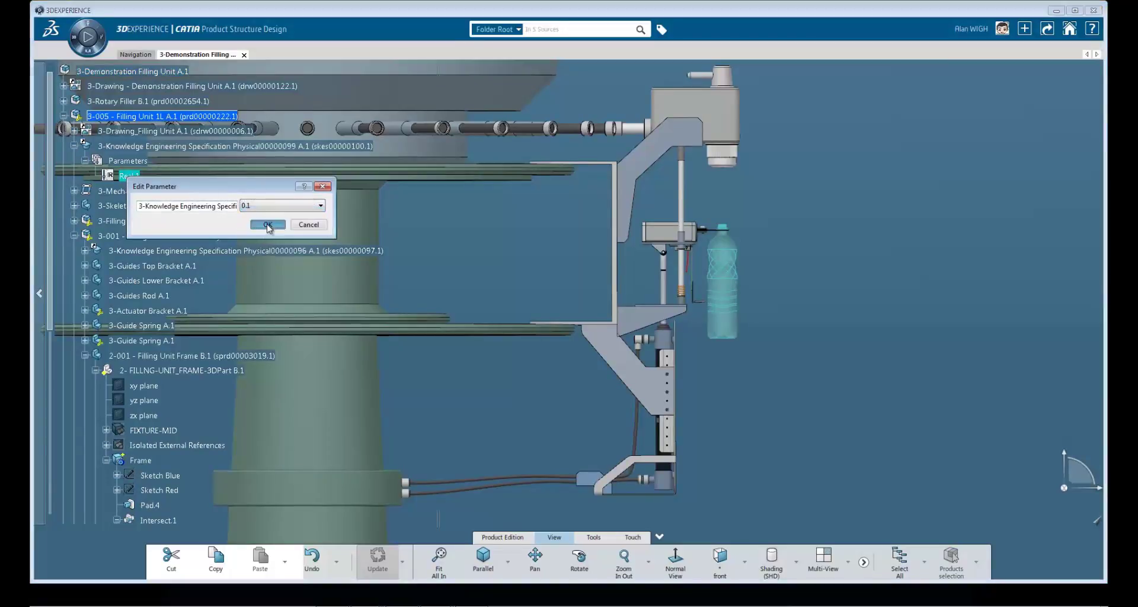
pyautogui.click(268, 224)
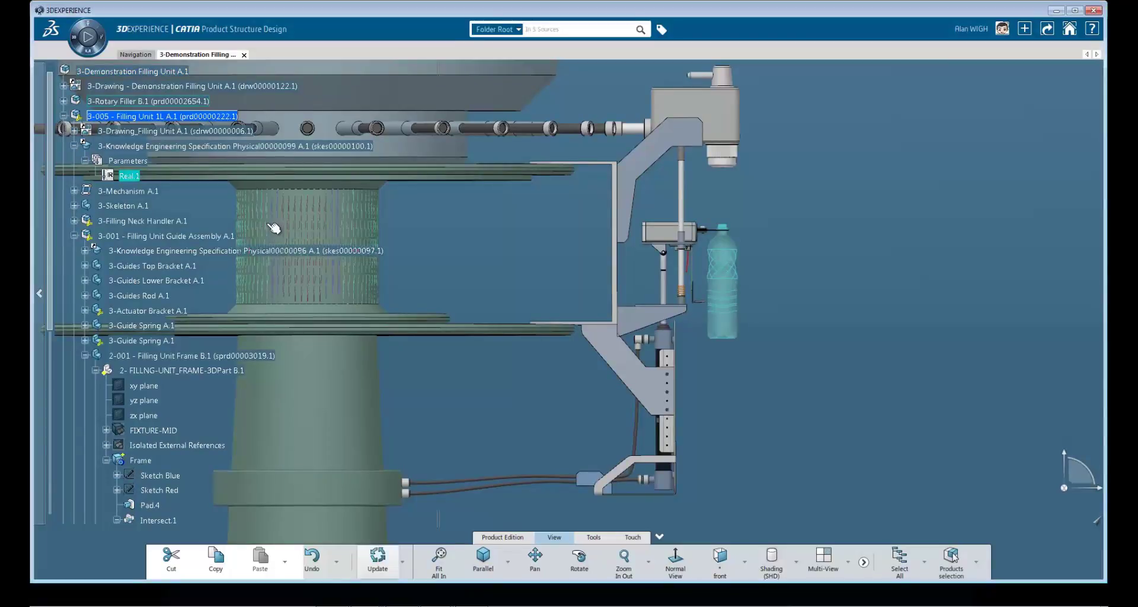
pyautogui.click(377, 558)
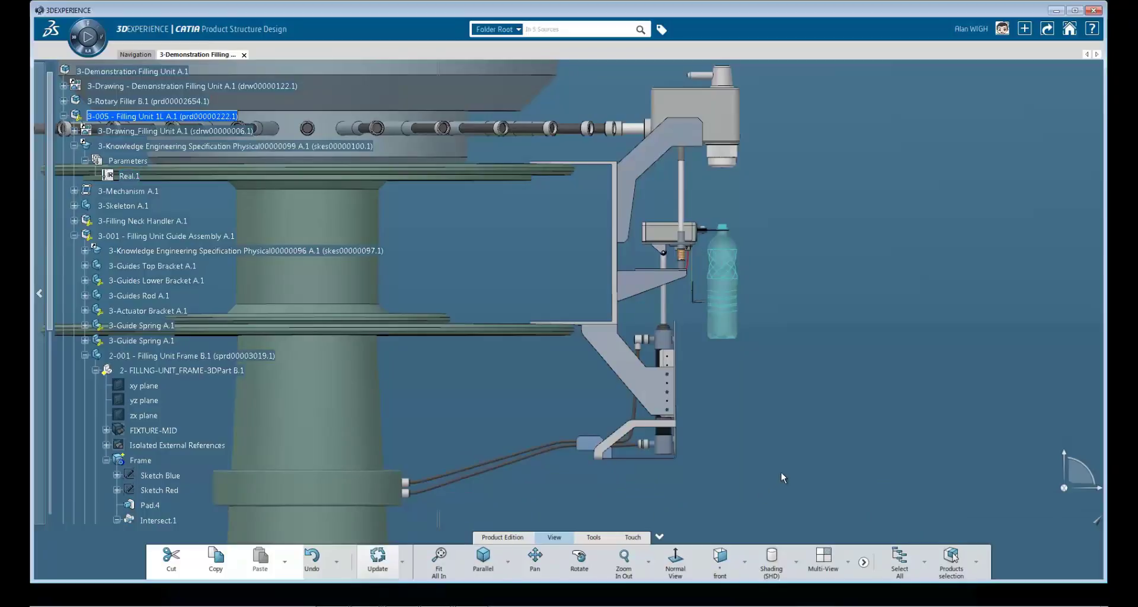
# Step: Check the flexible pipe's properties (10 mm OD, 1 mm wall, 680.823 mm), then right-click 3-Drawing
pyautogui.rightClick(515, 464)
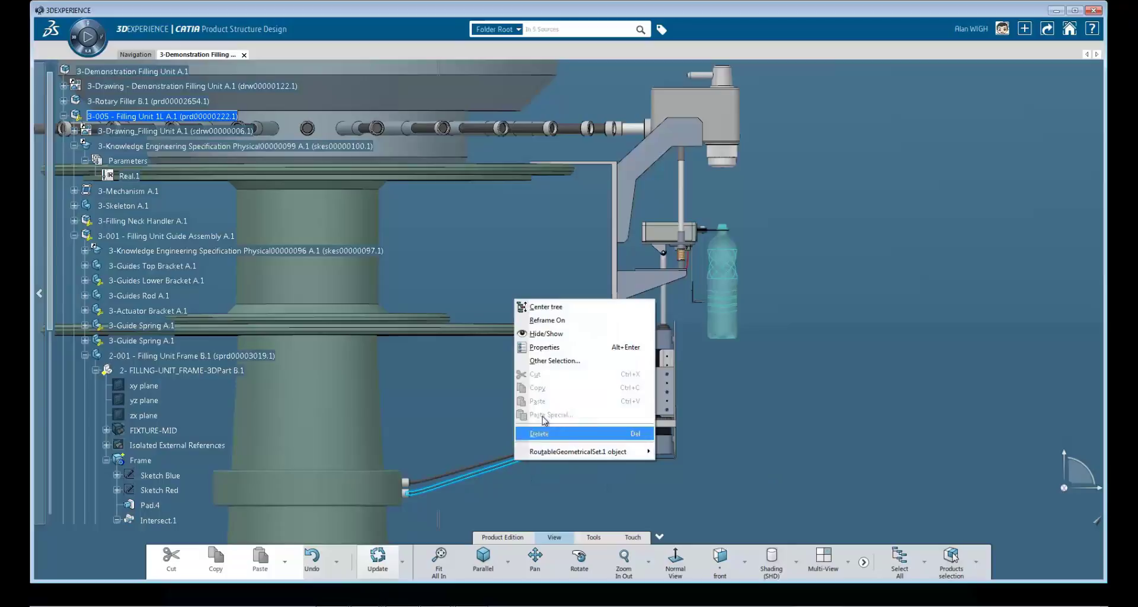
pyautogui.click(545, 347)
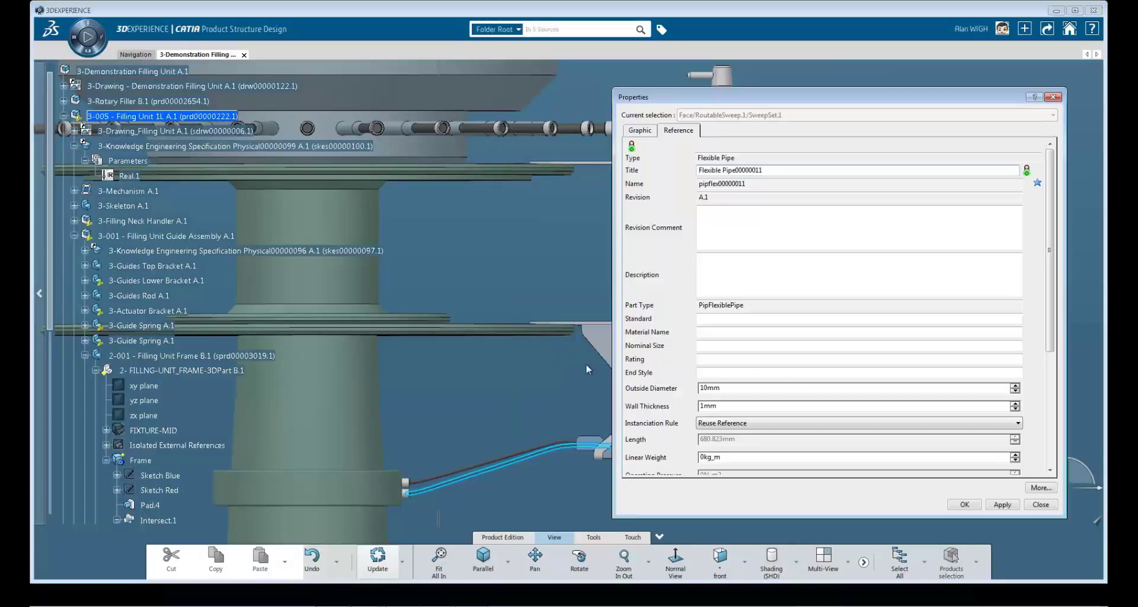
pyautogui.moveTo(1052, 316); pyautogui.dragTo(1042, 461)
pyautogui.click(1040, 505)
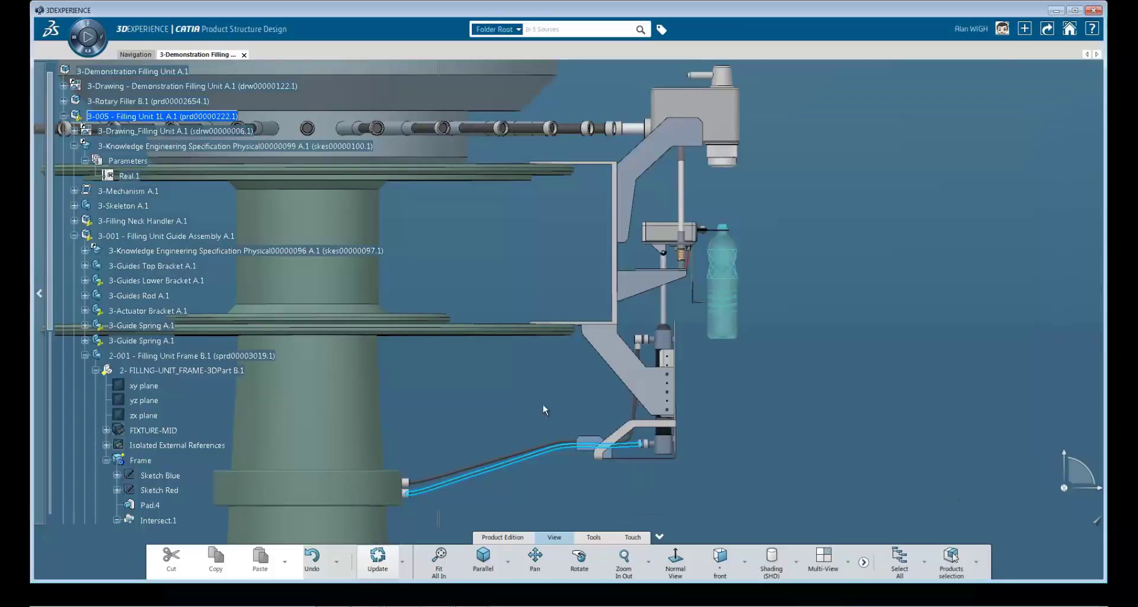
pyautogui.click(104, 71)
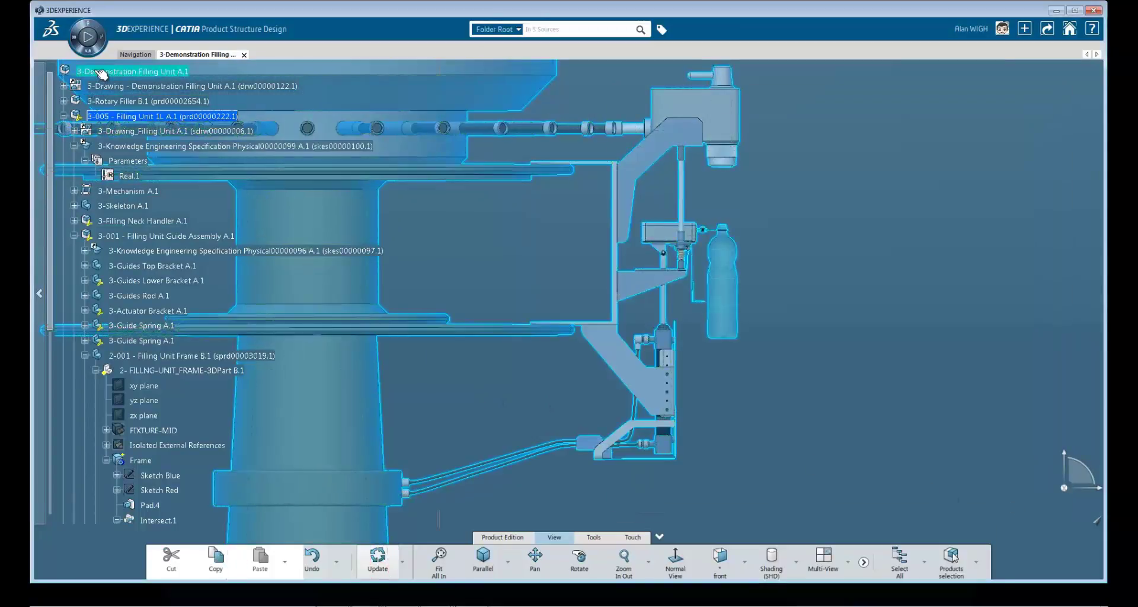
pyautogui.rightClick(262, 87)
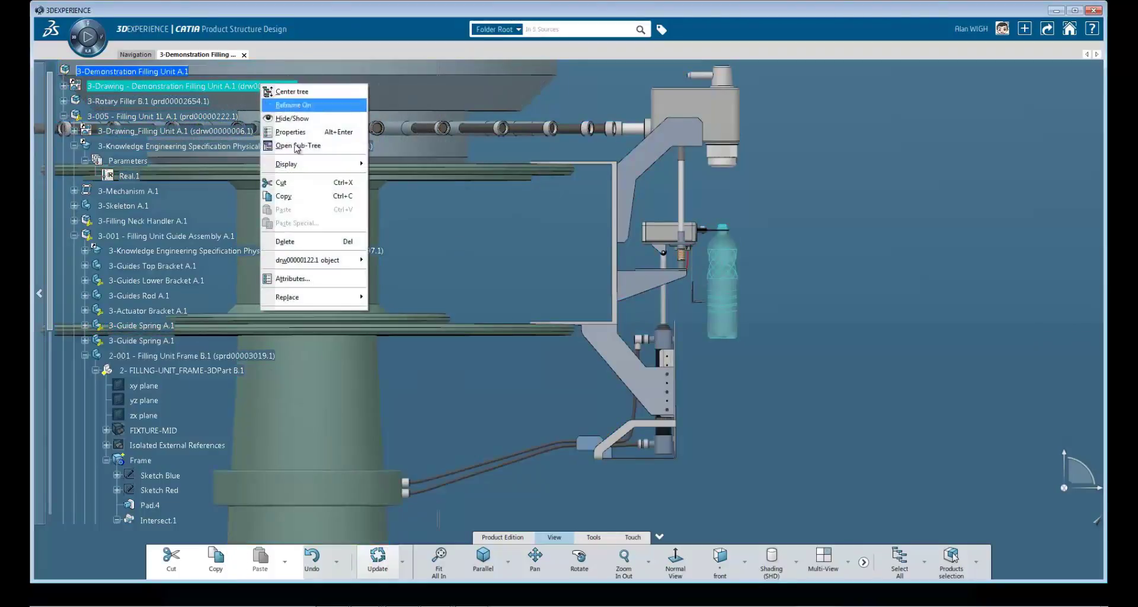
# Step: Update section view B on the filling unit drawing from the revised 3D model
pyautogui.moveTo(359, 259)
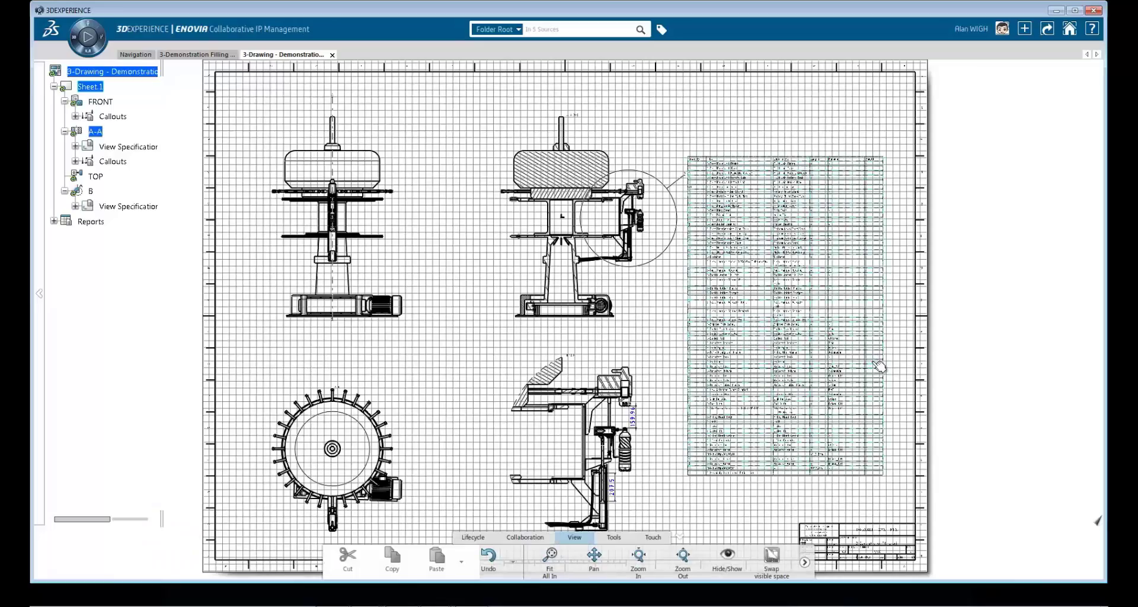
pyautogui.moveTo(727, 515); pyautogui.dragTo(719, 311, button='middle')
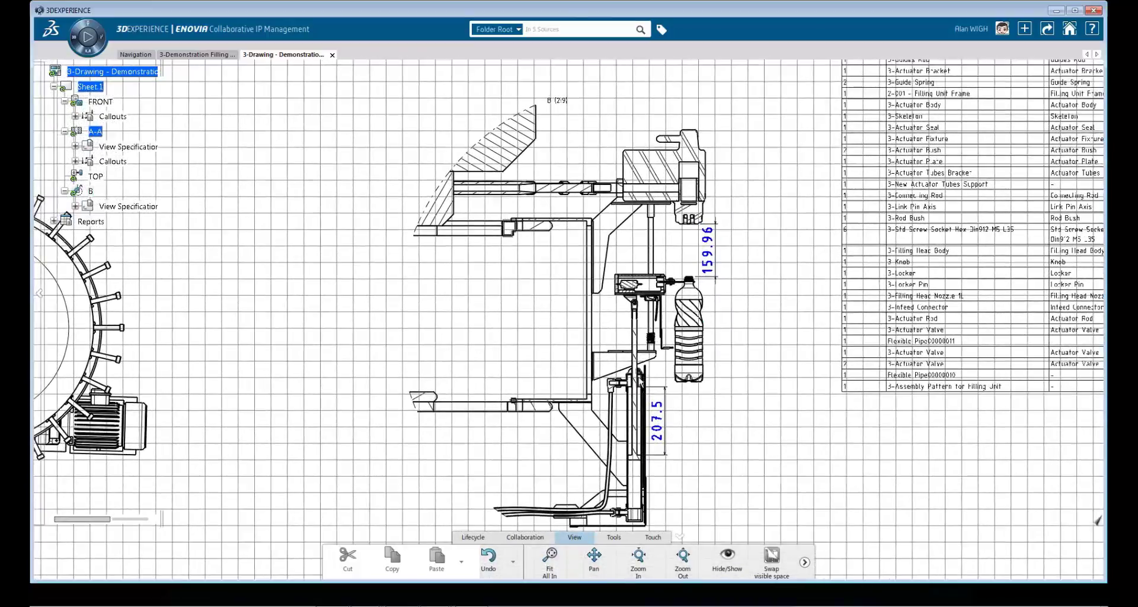
pyautogui.click(477, 538)
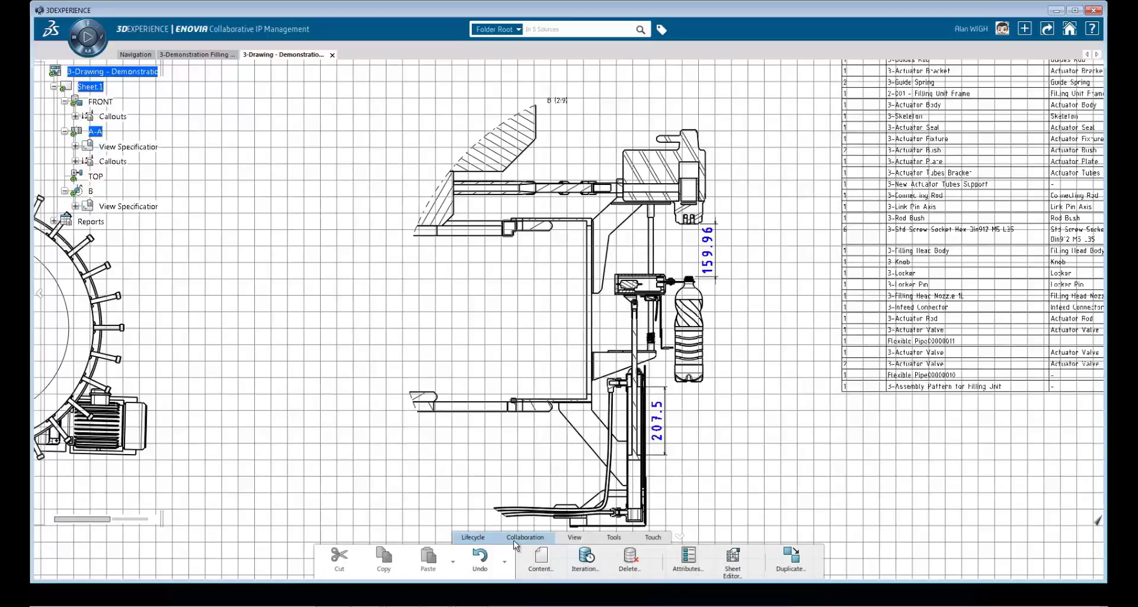
pyautogui.scroll(3, 658, 534)
pyautogui.rightClick(98, 191)
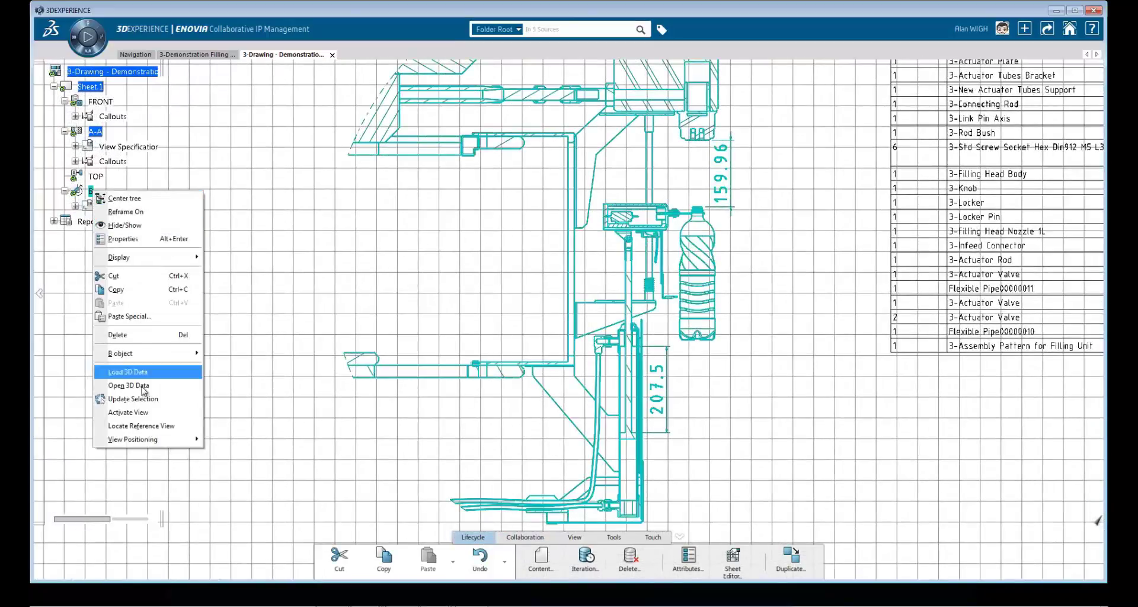
pyautogui.click(143, 373)
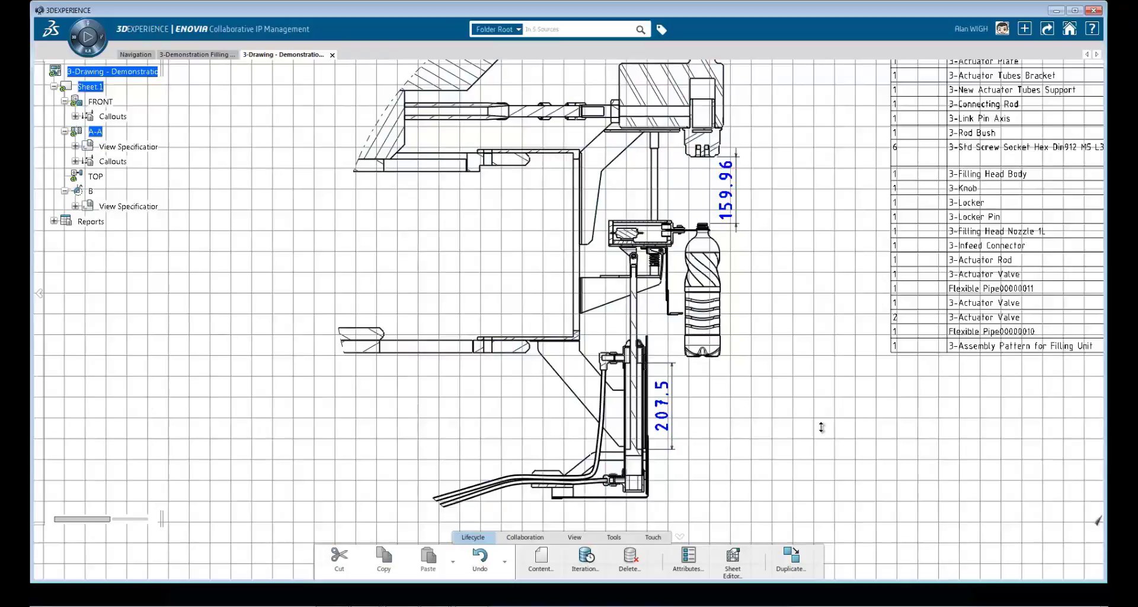
pyautogui.scroll(-5, 822, 438)
pyautogui.scroll(4, 470, 482)
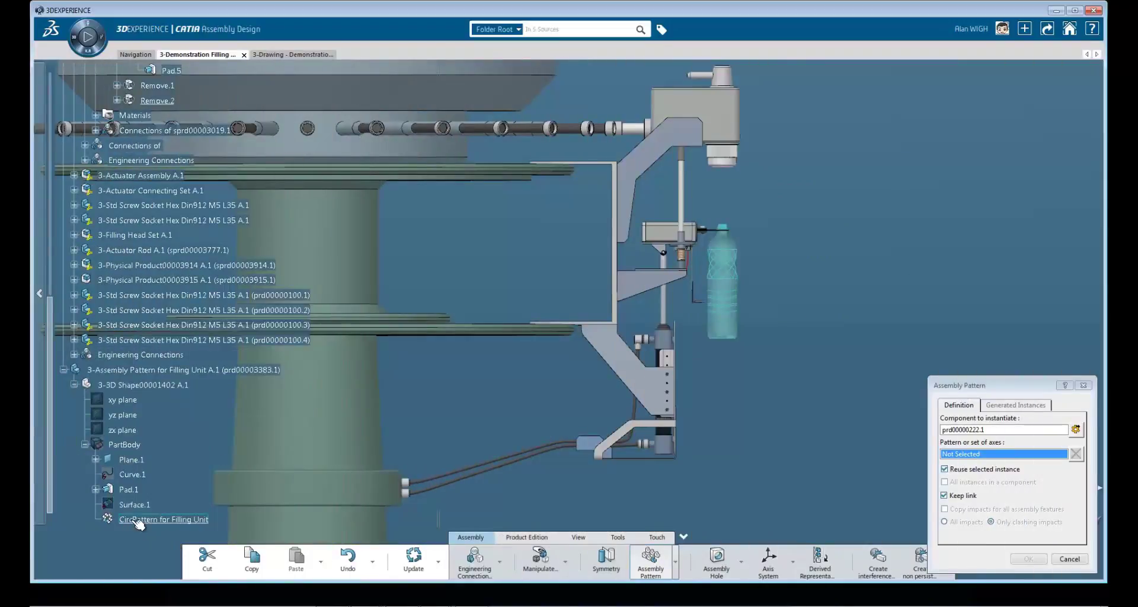
# Step: Pattern the filling unit around the carousel using CircPattern for Filling Unit, then review the result
pyautogui.click(137, 520)
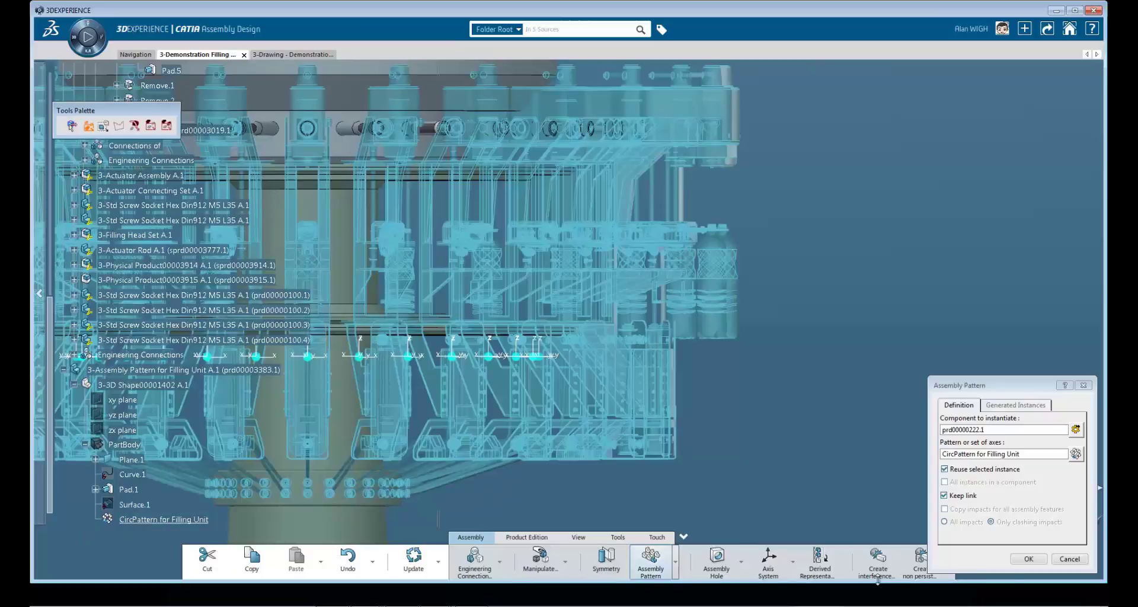
pyautogui.click(1029, 559)
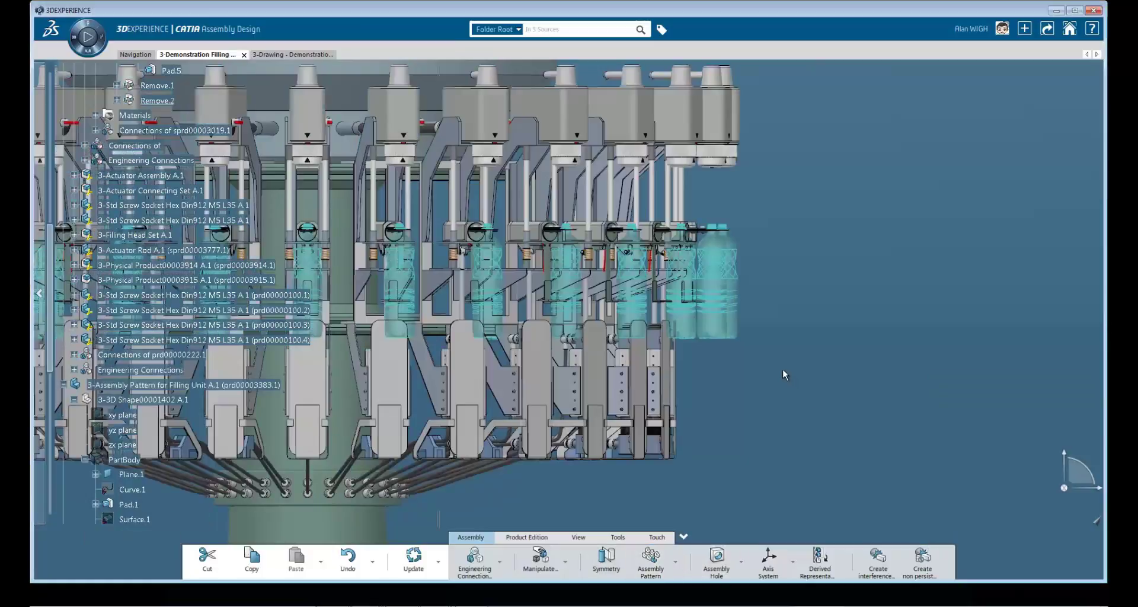
pyautogui.scroll(-5, 783, 386)
pyautogui.moveTo(780, 432); pyautogui.dragTo(917, 383, button='middle')
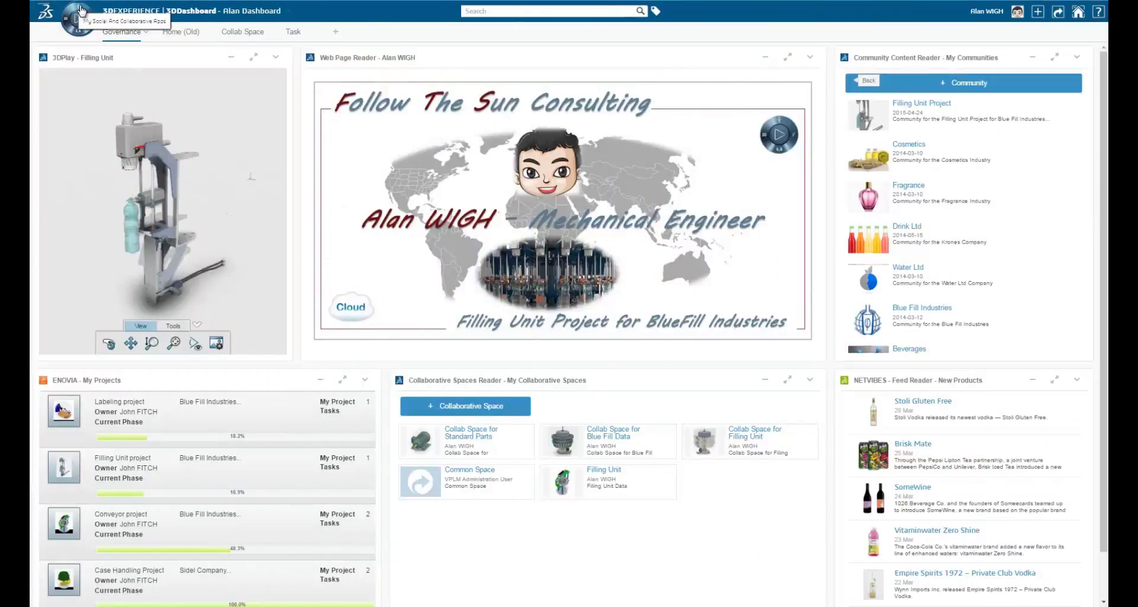
# Step: Open the Filling Unit project's Design Solution task and promote it from Active to Review
pyautogui.click(80, 10)
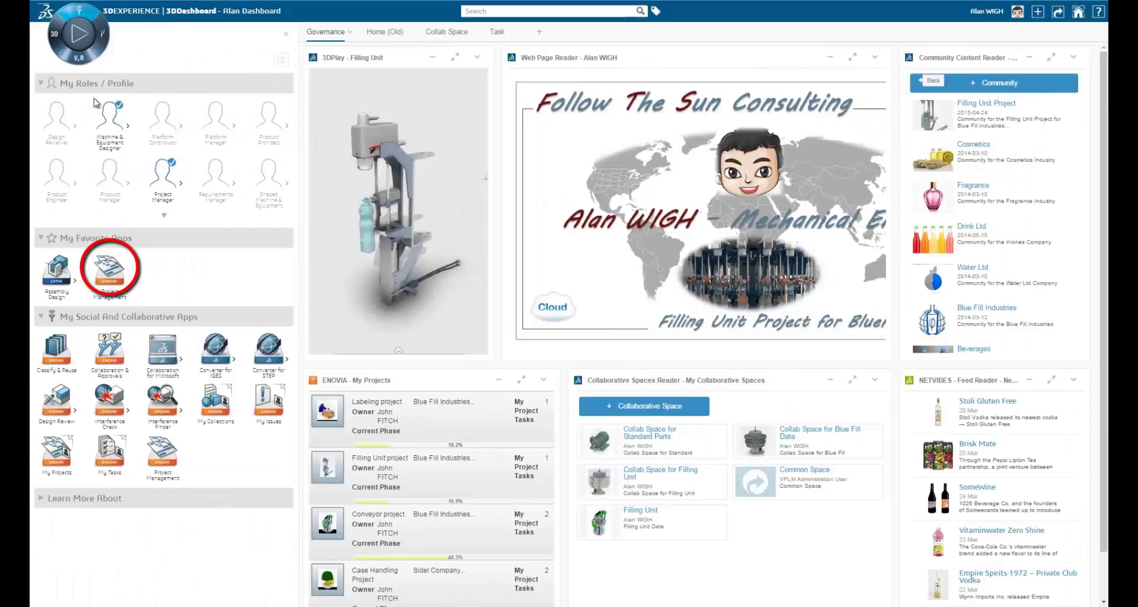
pyautogui.click(107, 273)
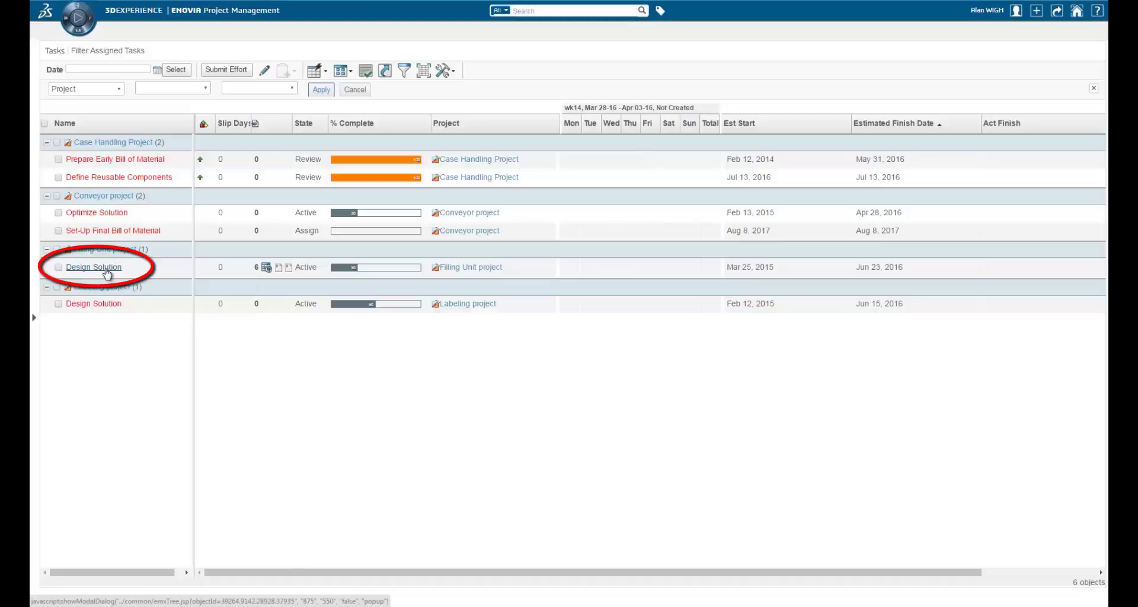
pyautogui.click(107, 272)
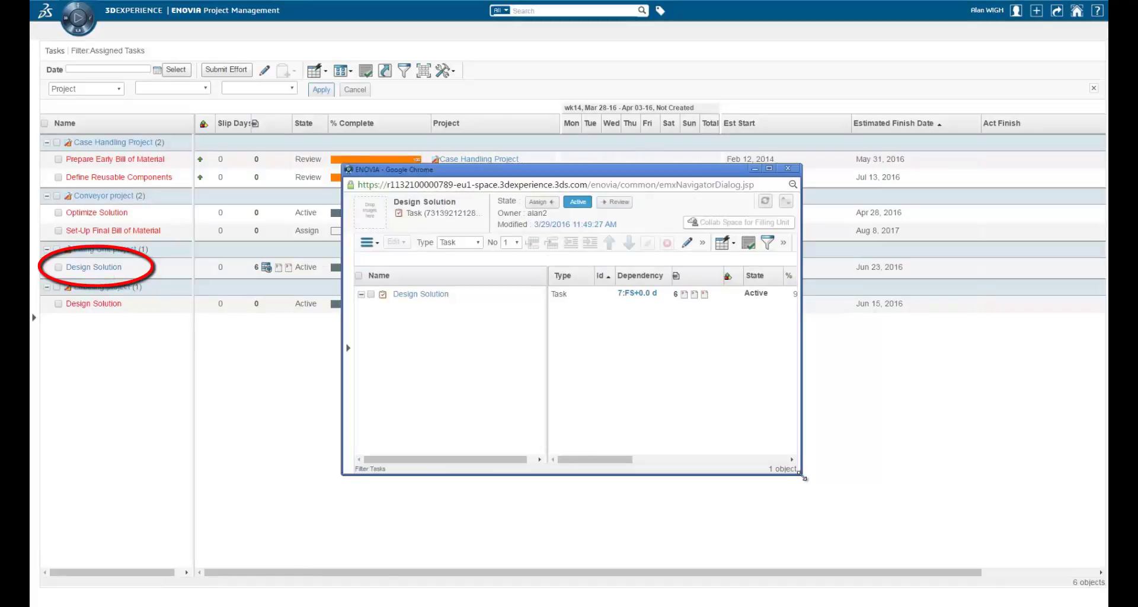
pyautogui.moveTo(806, 483); pyautogui.dragTo(1035, 539)
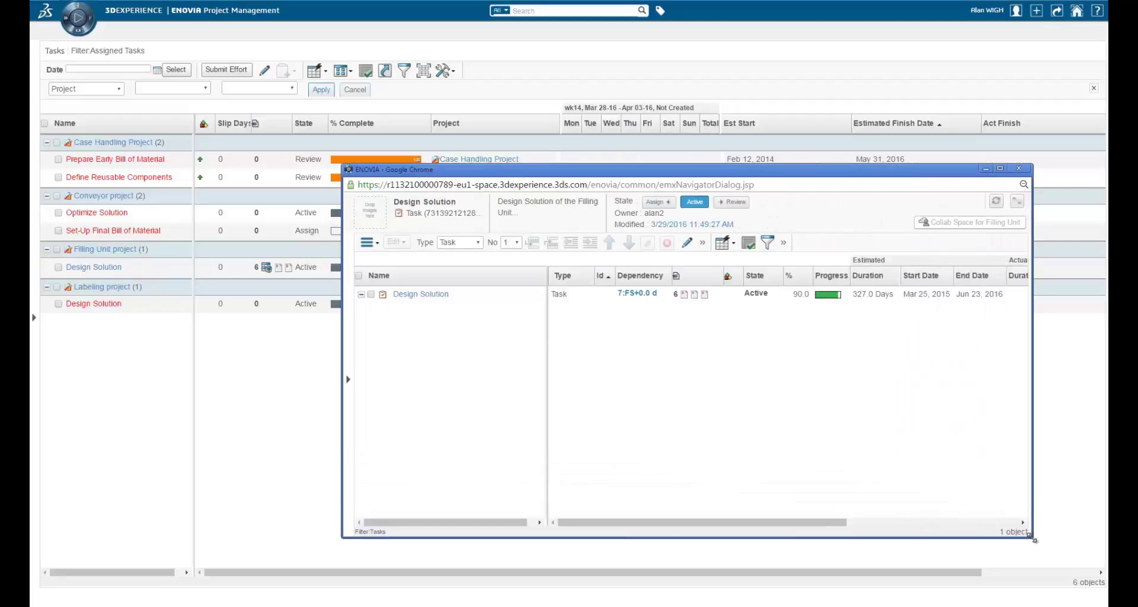
pyautogui.click(734, 202)
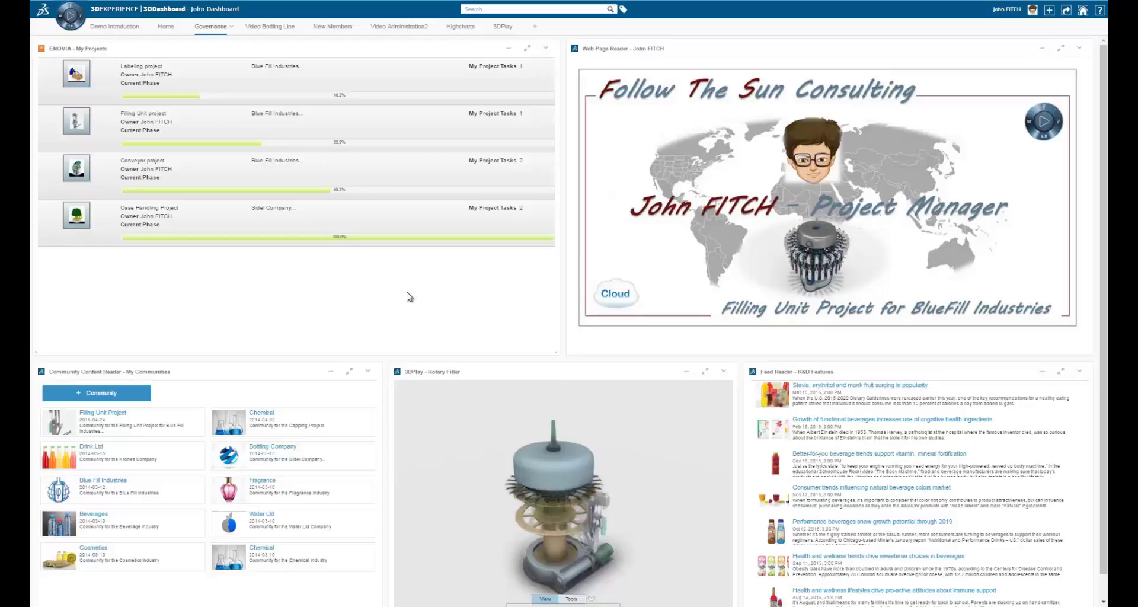
# Step: Open the Filling Unit project in Project Management to show its Phase Gate View
pyautogui.click(372, 132)
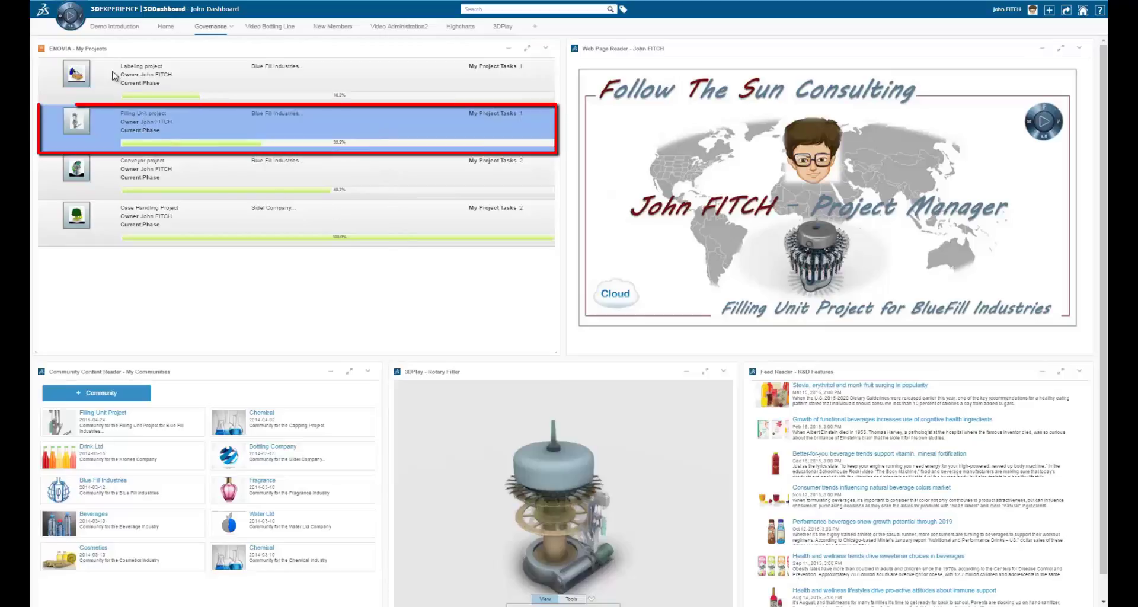
pyautogui.click(74, 10)
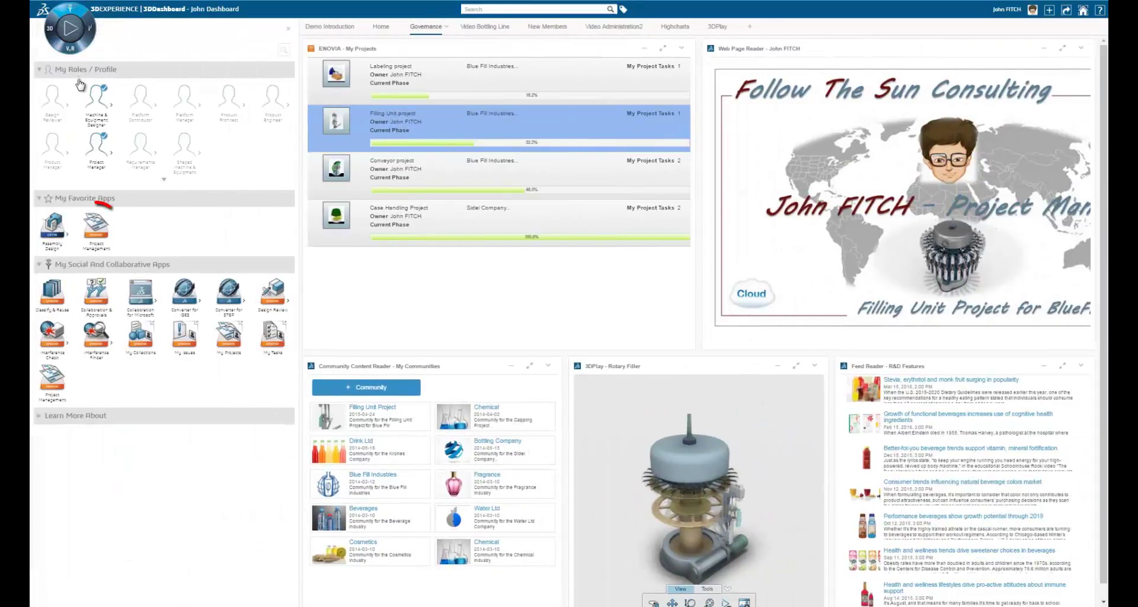
pyautogui.click(97, 223)
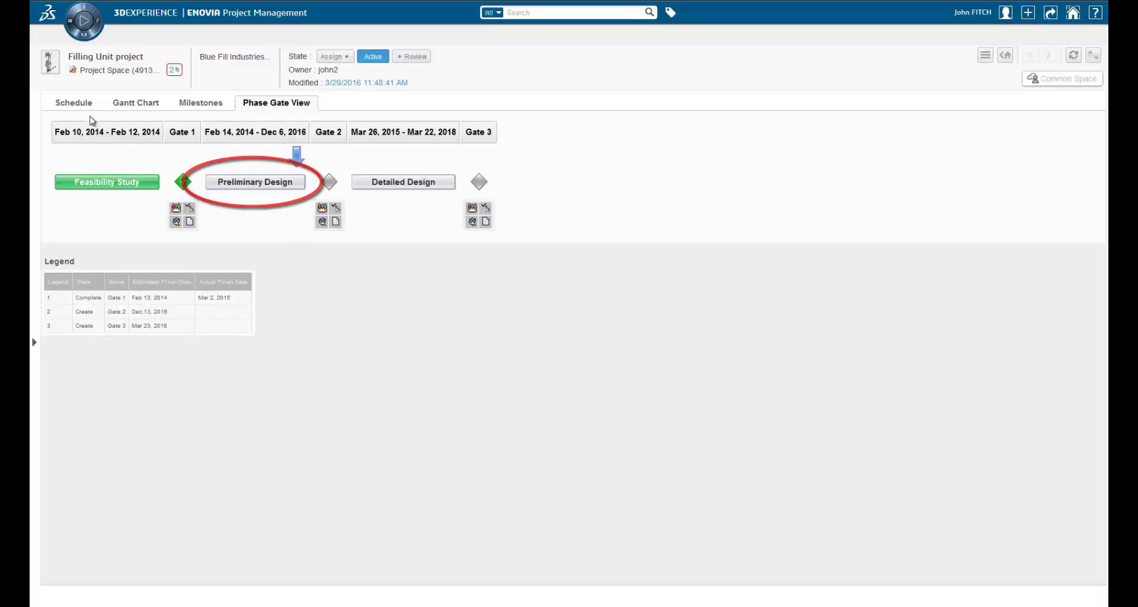
# Step: On the Filling Unit schedule, view Design Solution's Modification ref.docx deliverable in Word, then close it
pyautogui.click(76, 104)
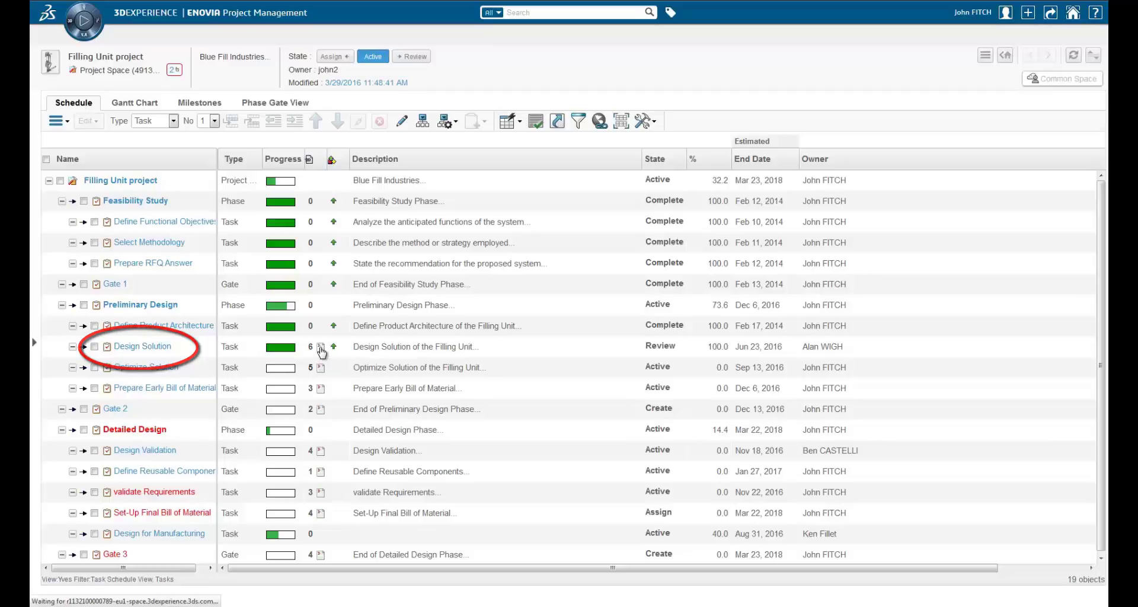
pyautogui.click(320, 349)
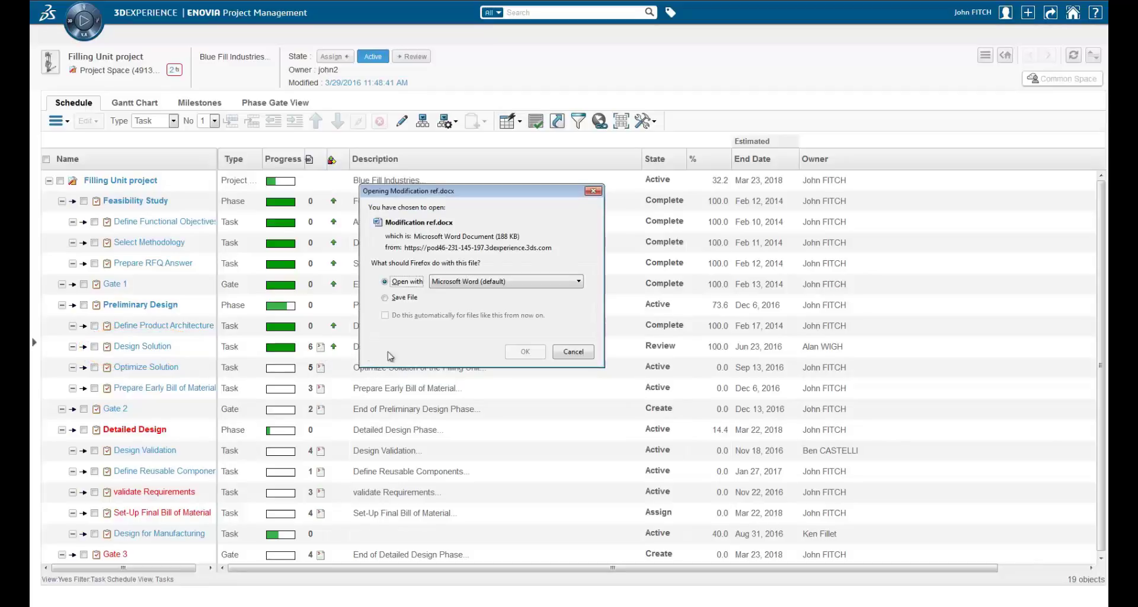
pyautogui.click(521, 353)
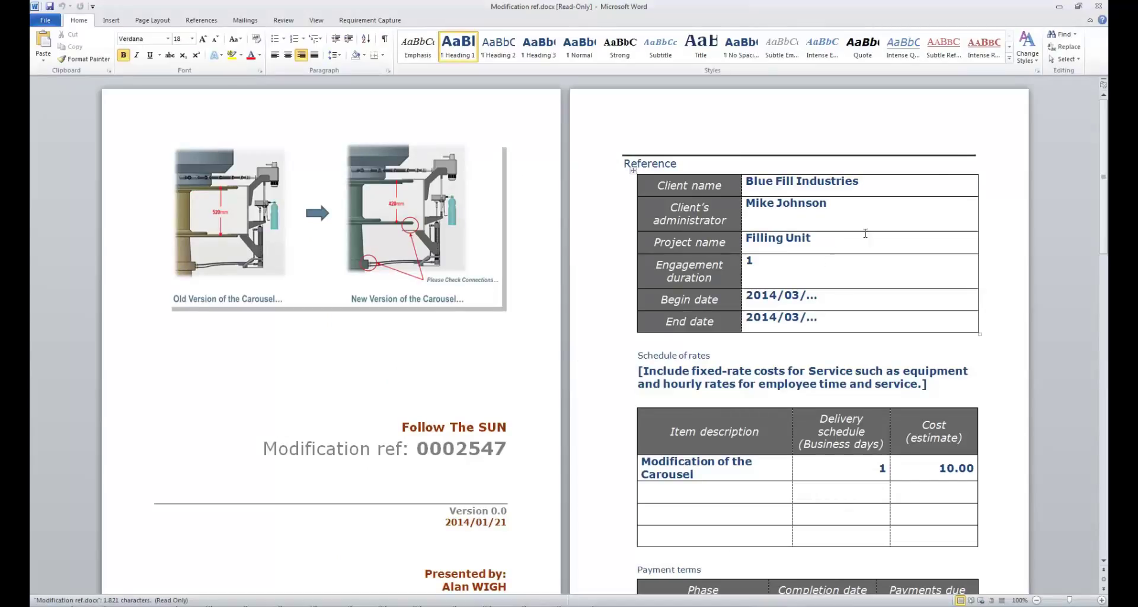
pyautogui.click(1099, 6)
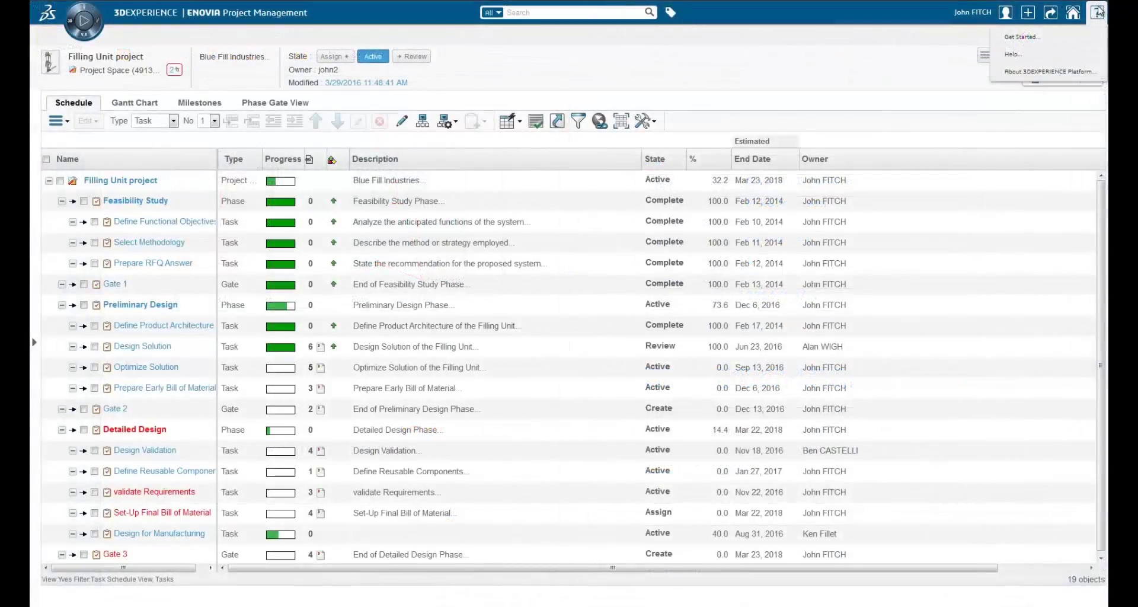
# Step: Mass Promote the selected Design Solution task from Review to Complete
pyautogui.click(94, 347)
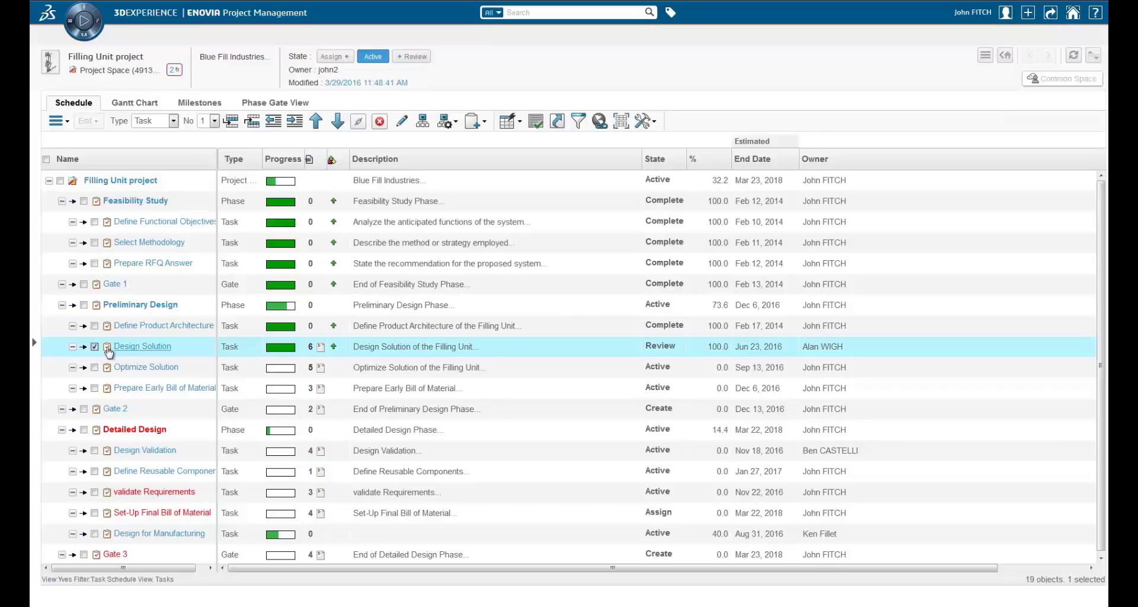
pyautogui.click(652, 123)
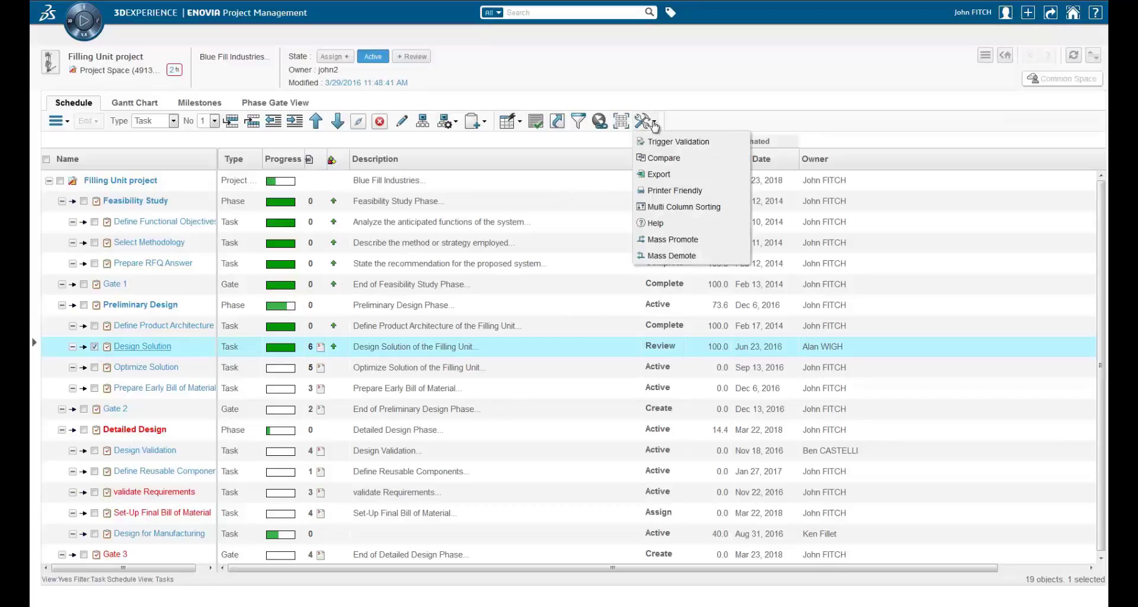
pyautogui.click(672, 239)
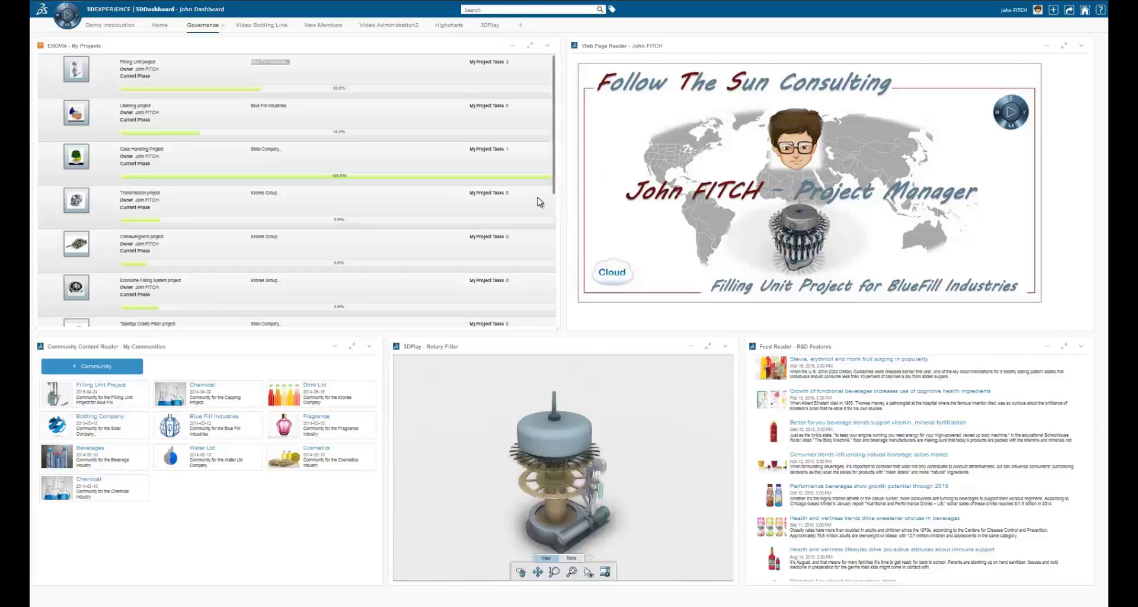
# Step: Launch 3DSwym and open the Filling Unit Project community
pyautogui.click(66, 10)
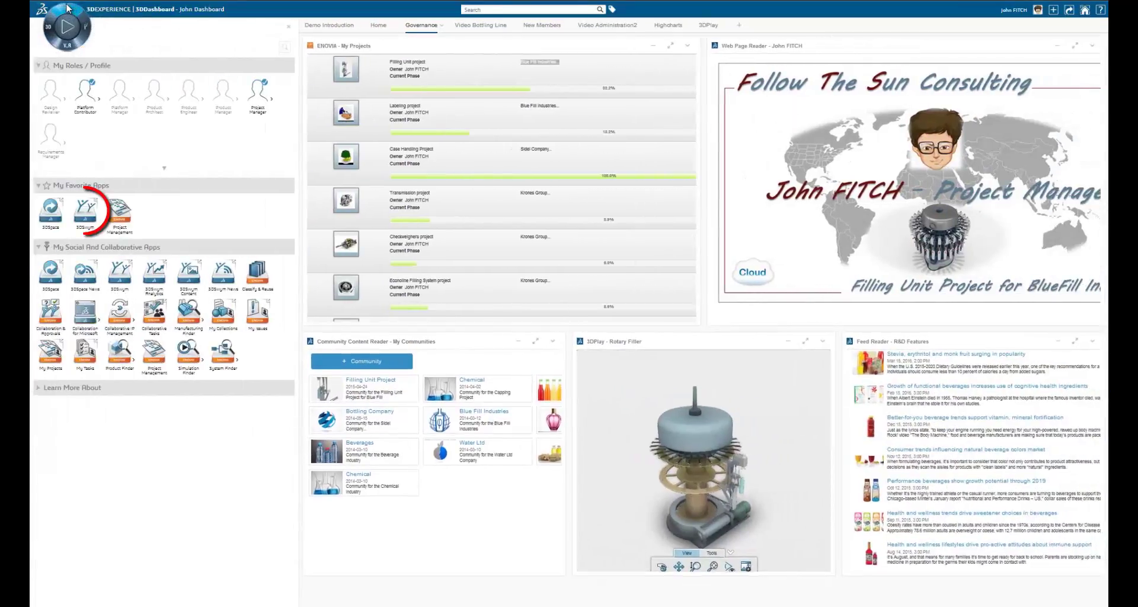
pyautogui.click(85, 209)
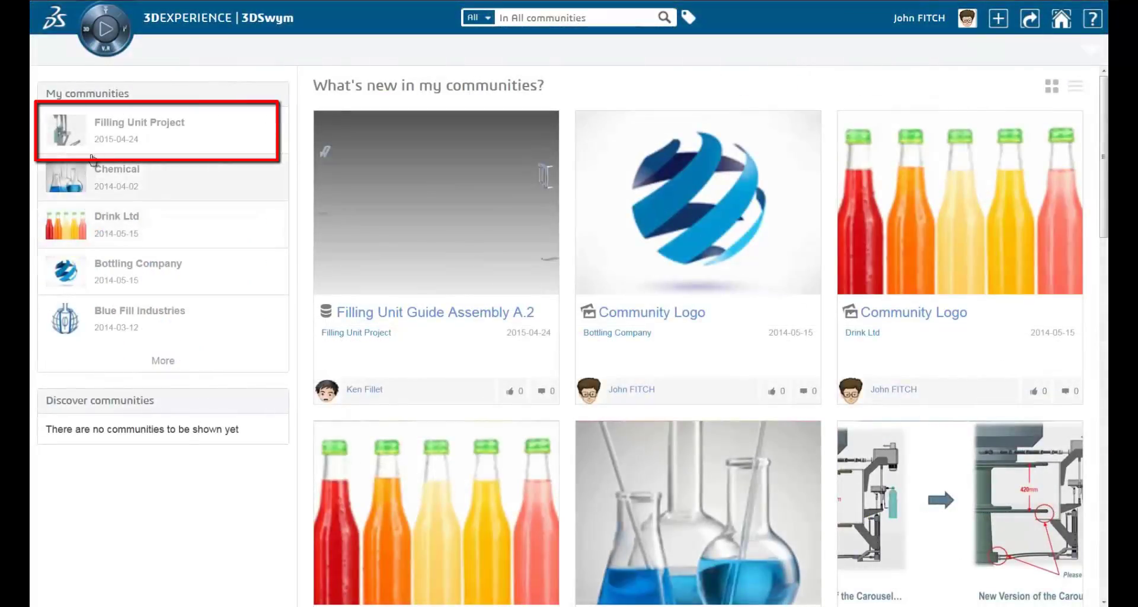
pyautogui.click(102, 126)
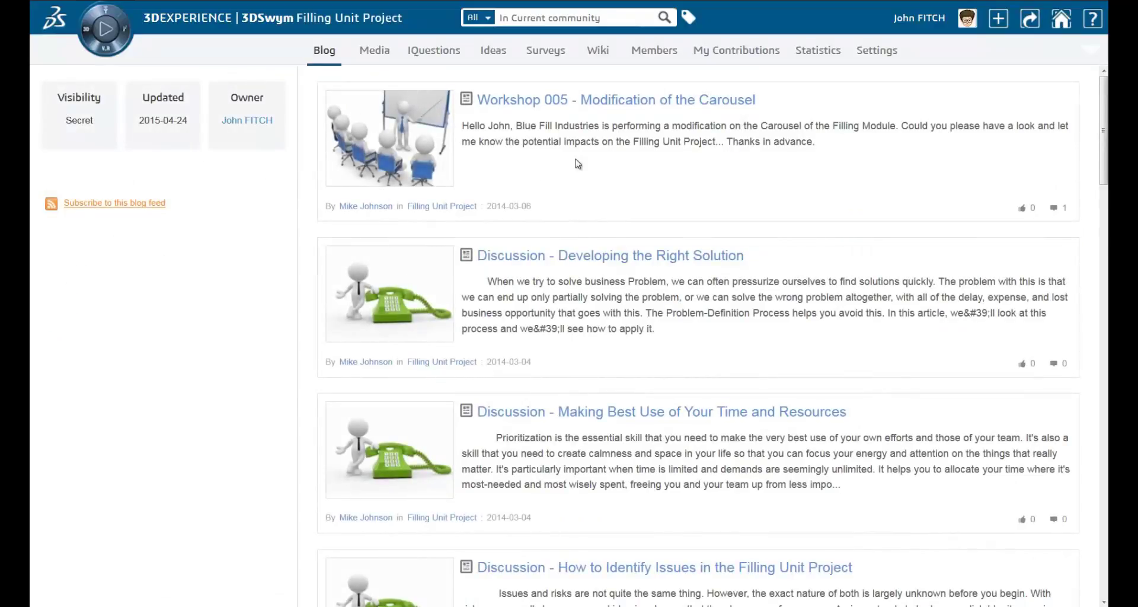
# Step: Filter the community posts by the customer's responsible contact and the Workshop category
pyautogui.click(686, 20)
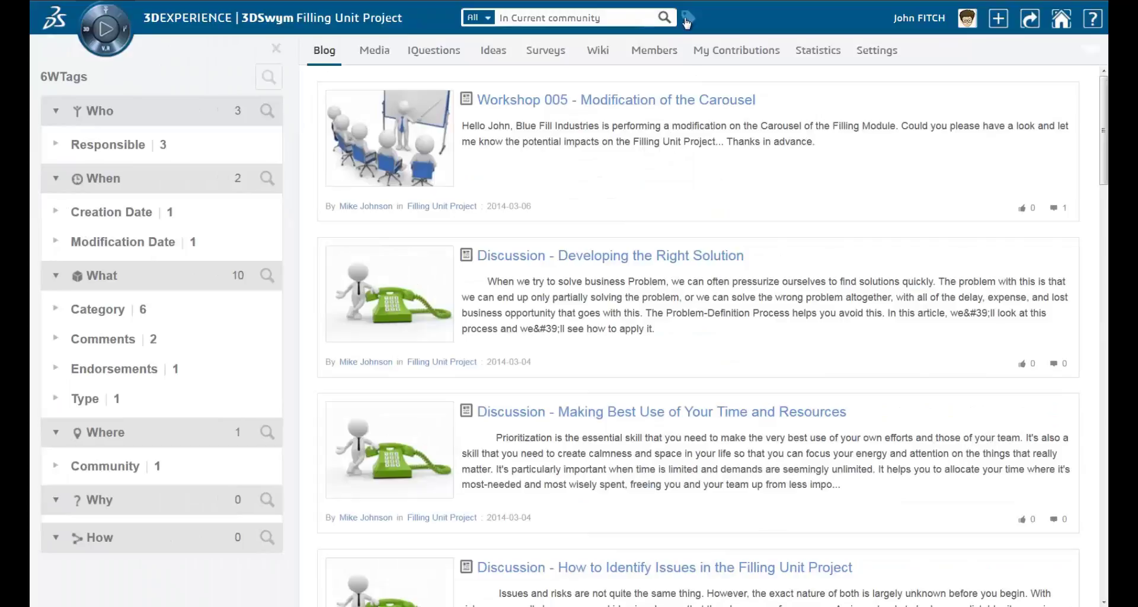
pyautogui.click(136, 147)
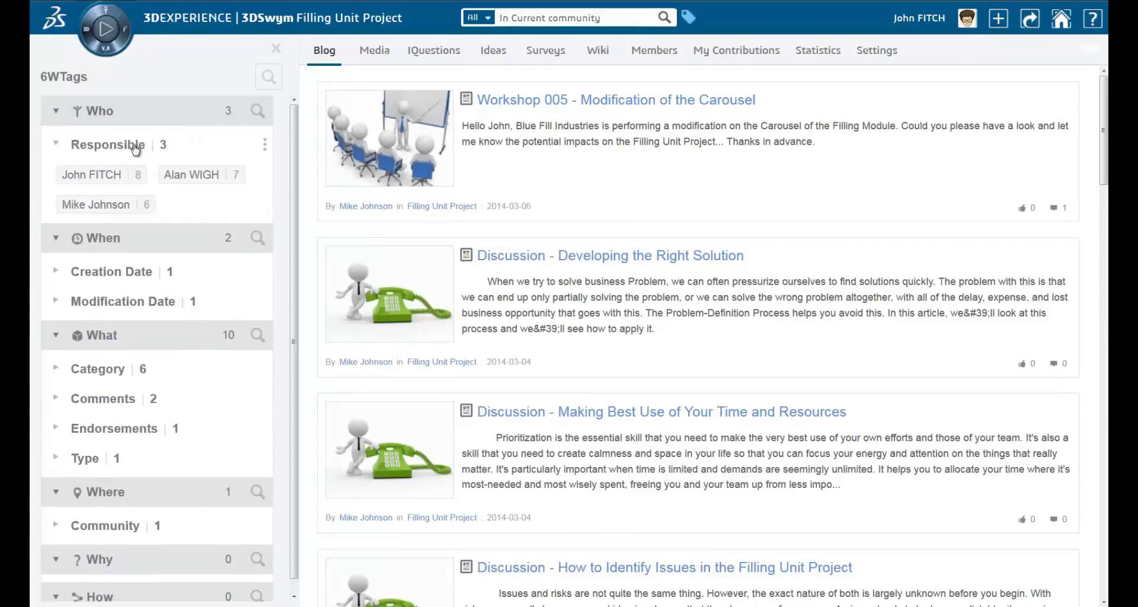
pyautogui.click(96, 205)
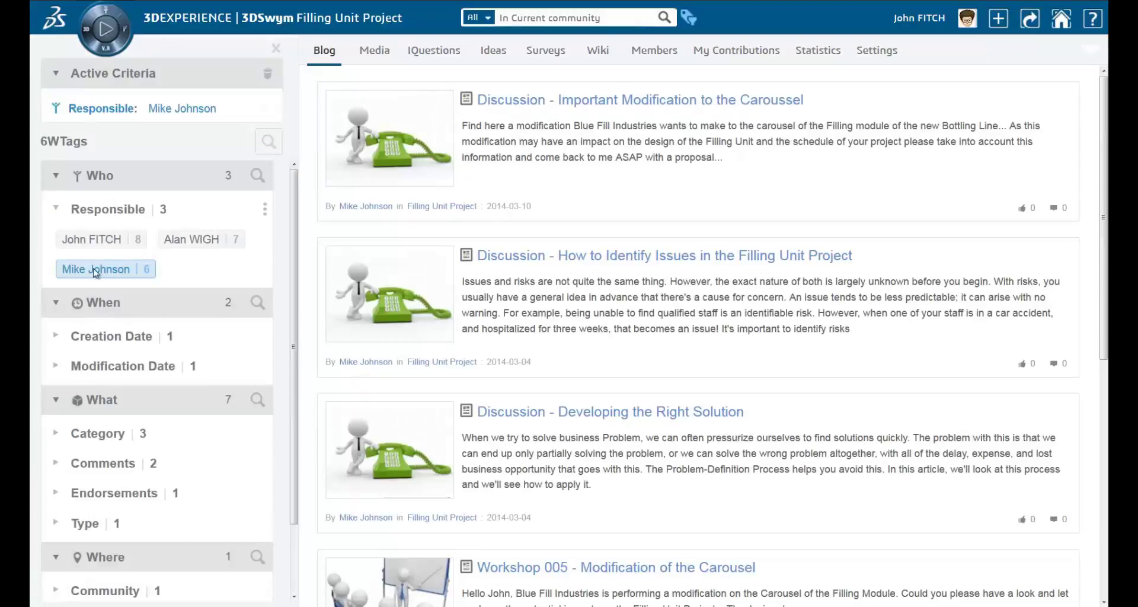
pyautogui.click(57, 434)
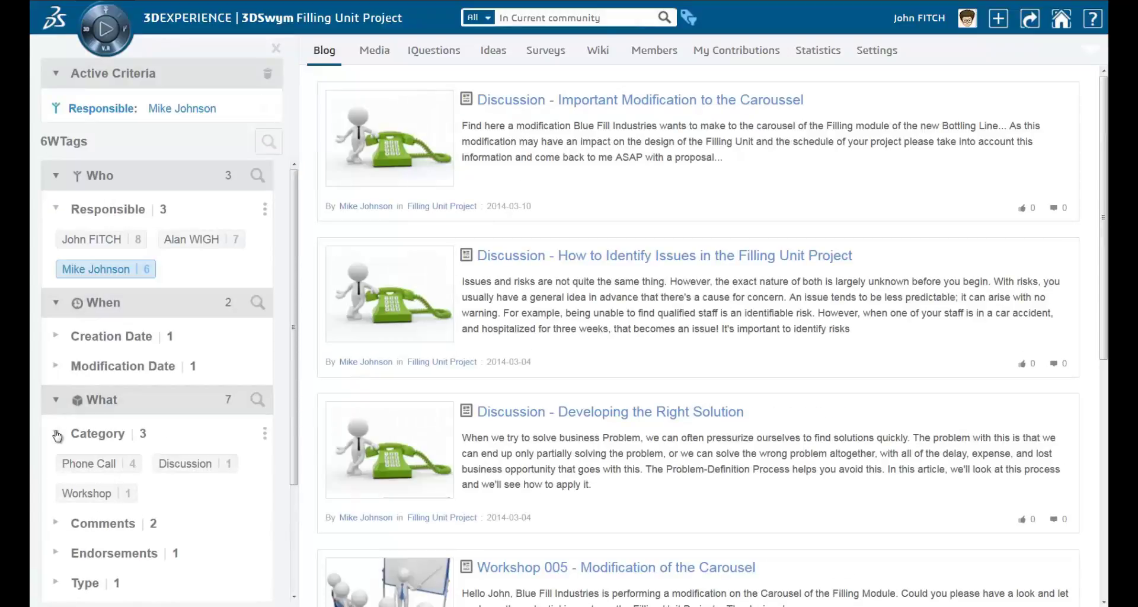
pyautogui.click(88, 496)
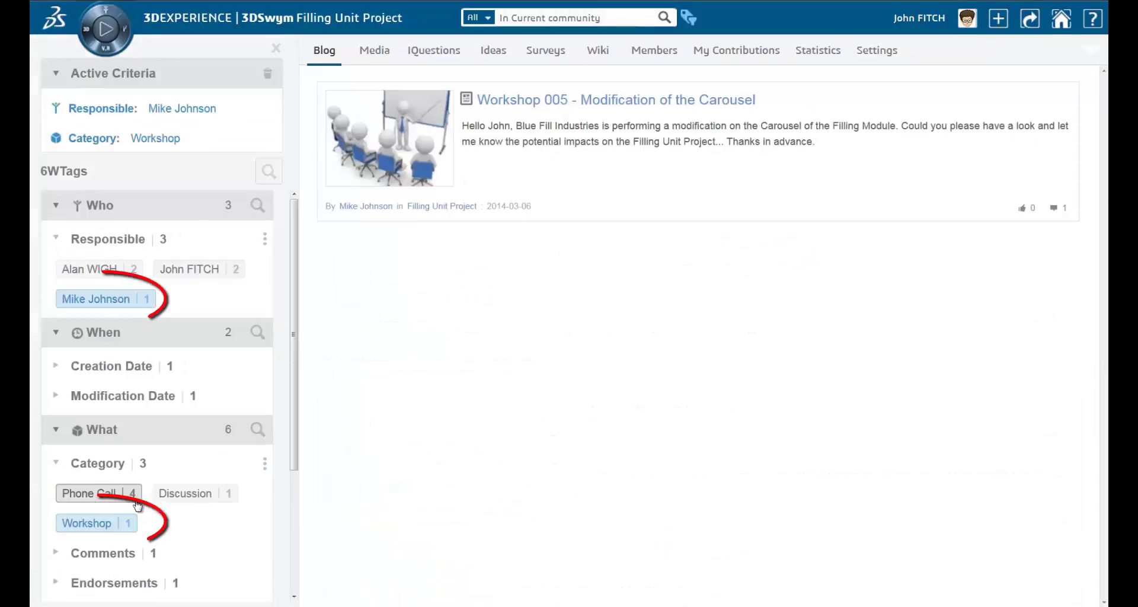
# Step: Open the 'Workshop 005 - Modification of the Carousel' post and scroll down to its comment box
pyautogui.click(609, 101)
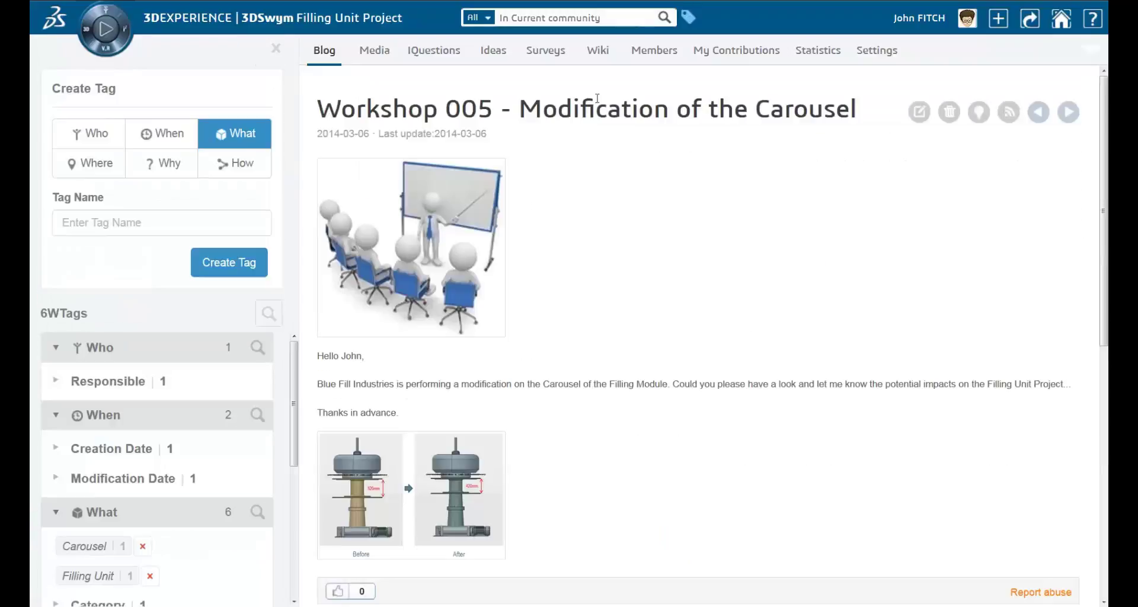
pyautogui.click(277, 50)
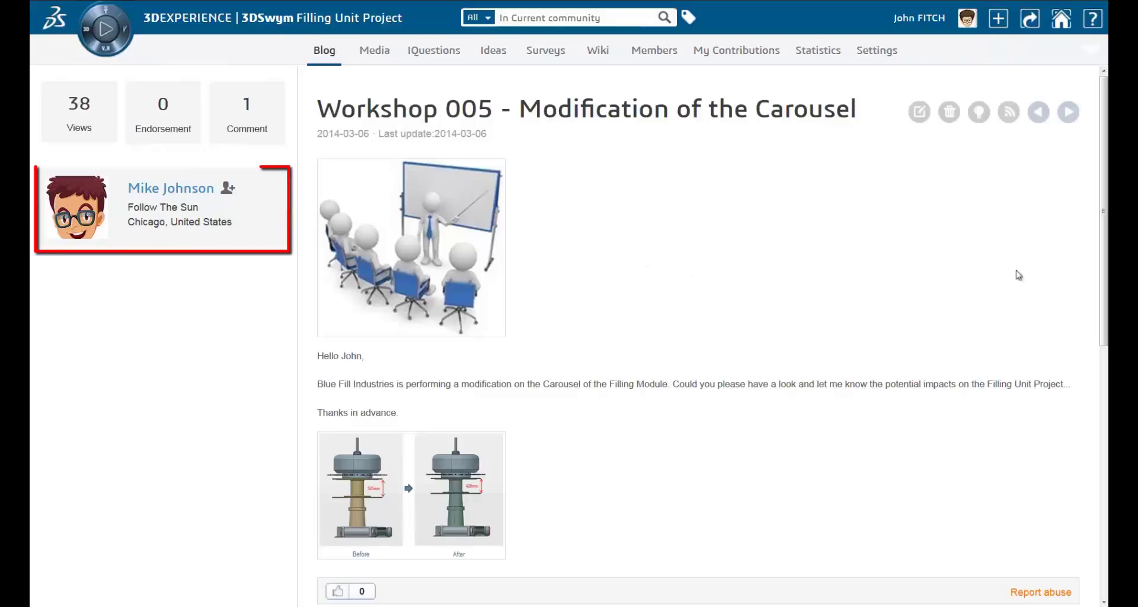
pyautogui.moveTo(1104, 255); pyautogui.dragTo(1106, 372)
pyautogui.scroll(-5, 679, 512)
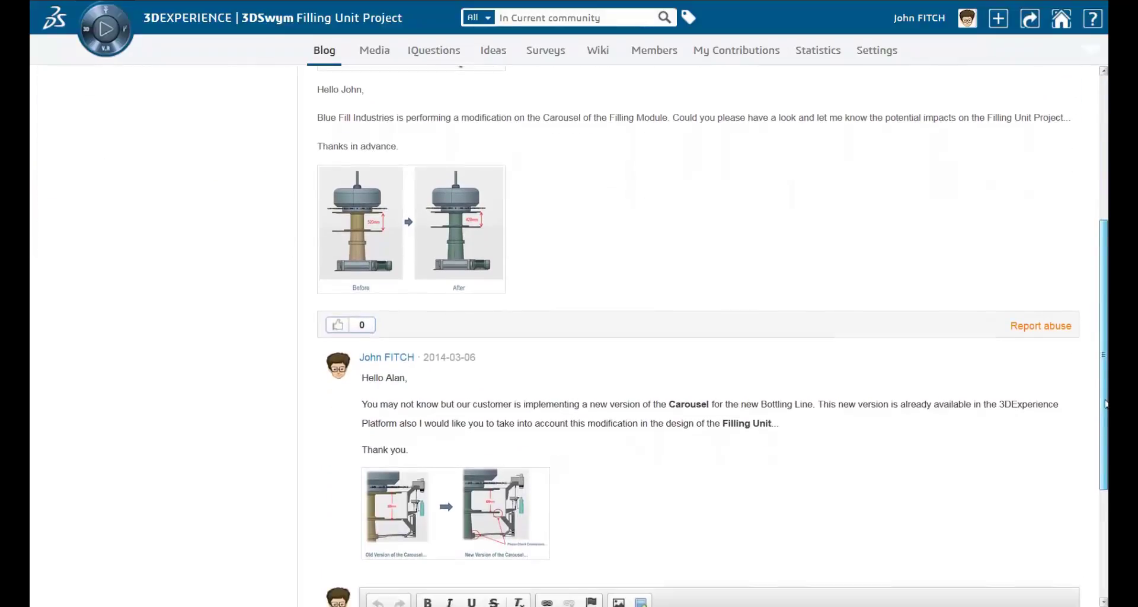